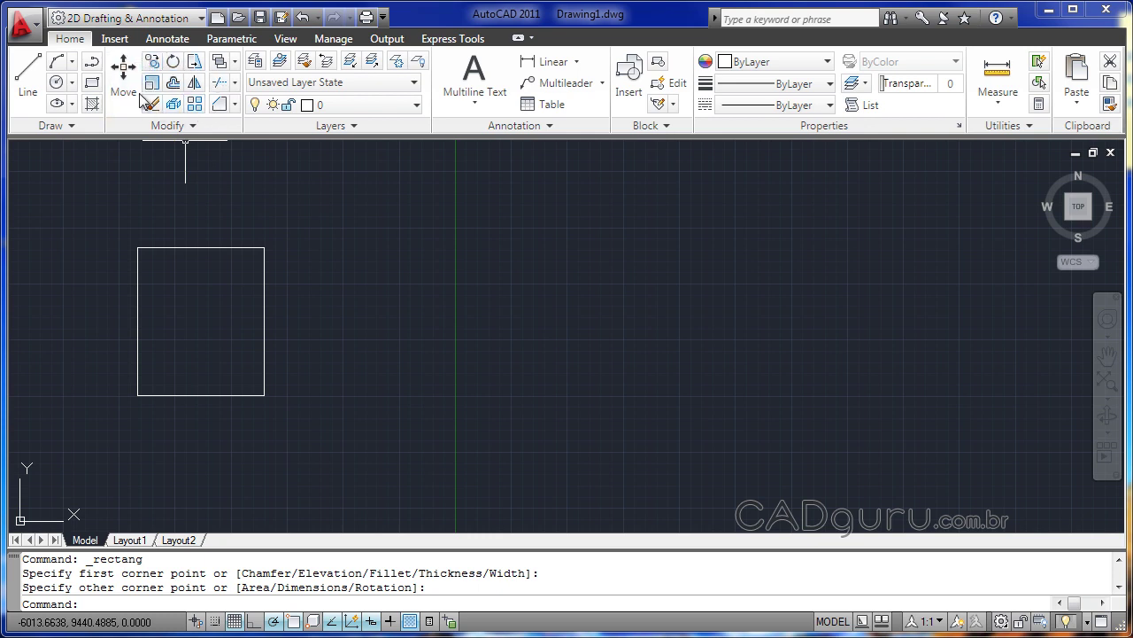
Move the rectangle from its lower-left corner by a relative displacement of 10,10
click(187, 126)
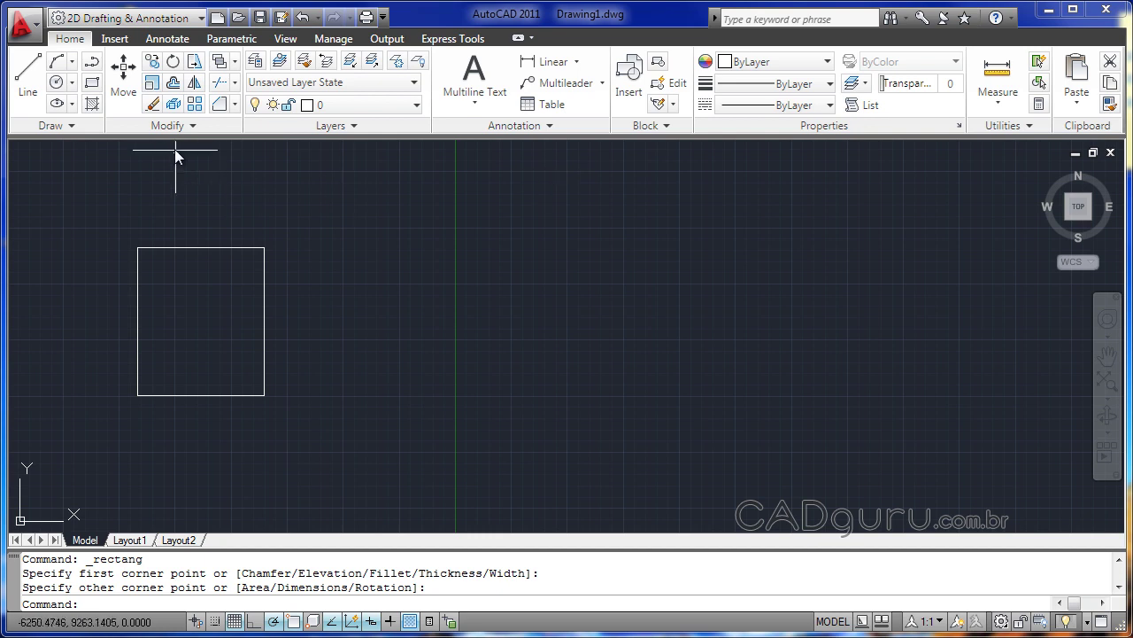
click(124, 107)
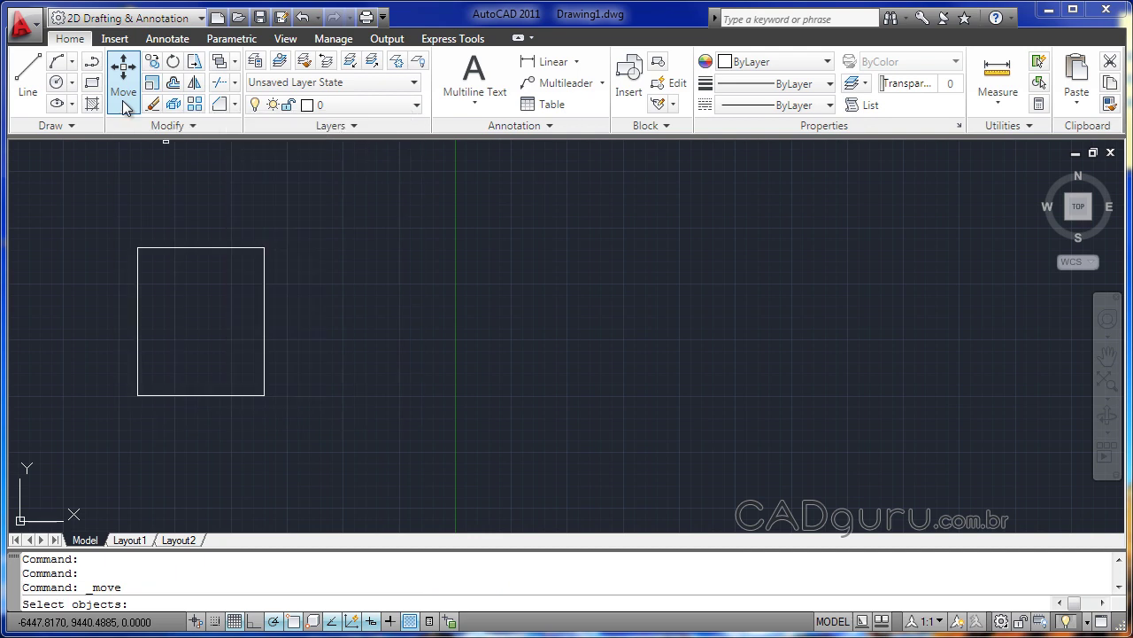
click(177, 248)
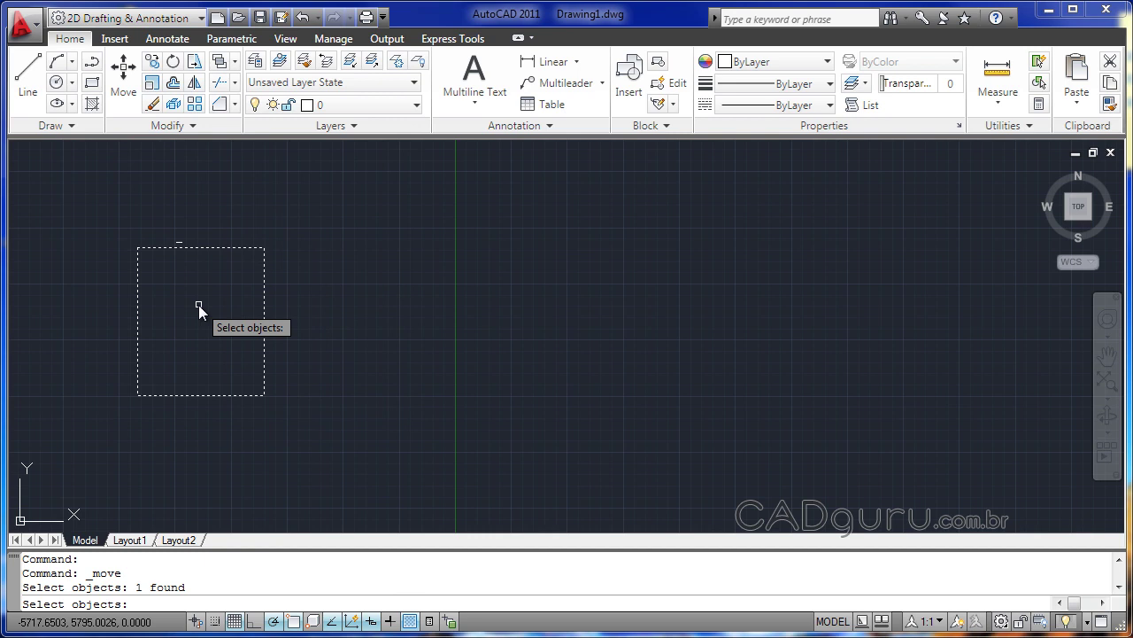
key(Return)
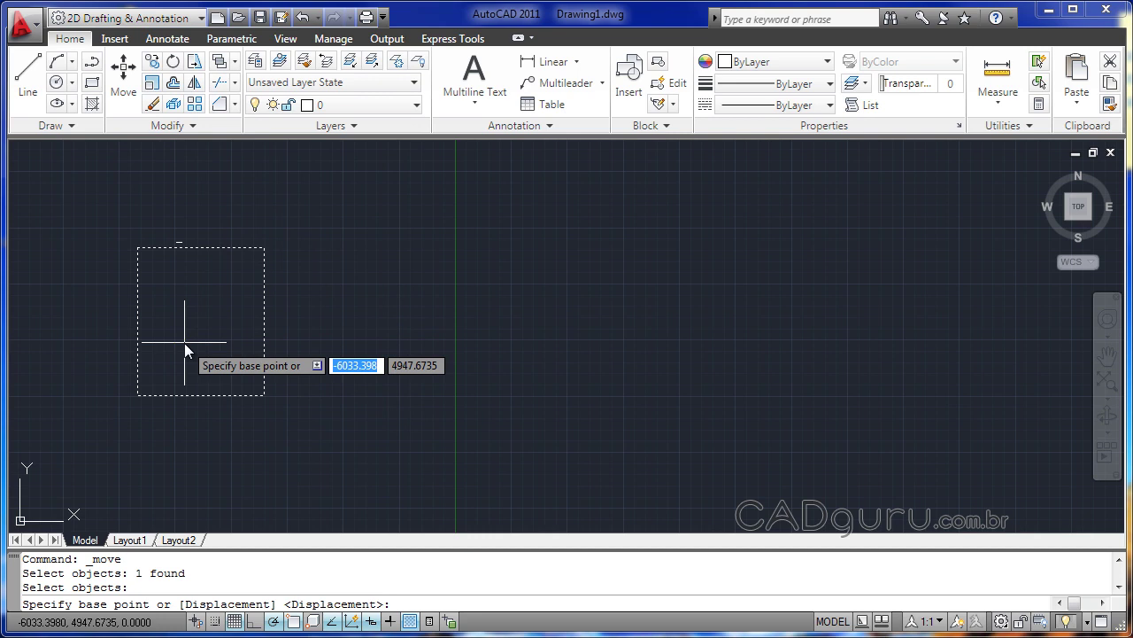
click(137, 396)
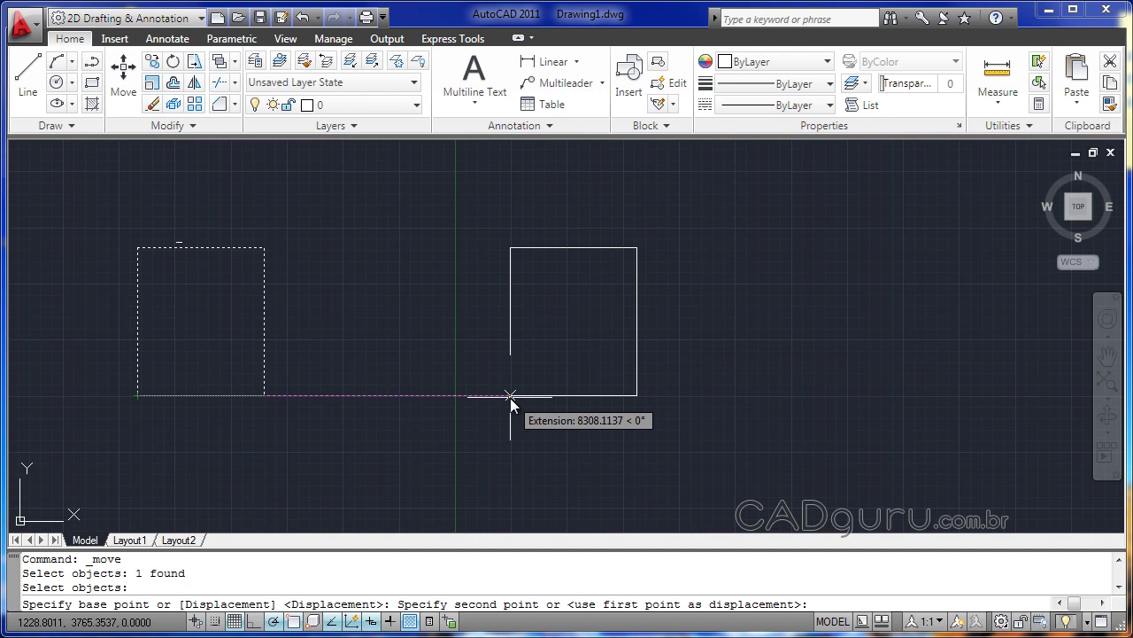
text(10)
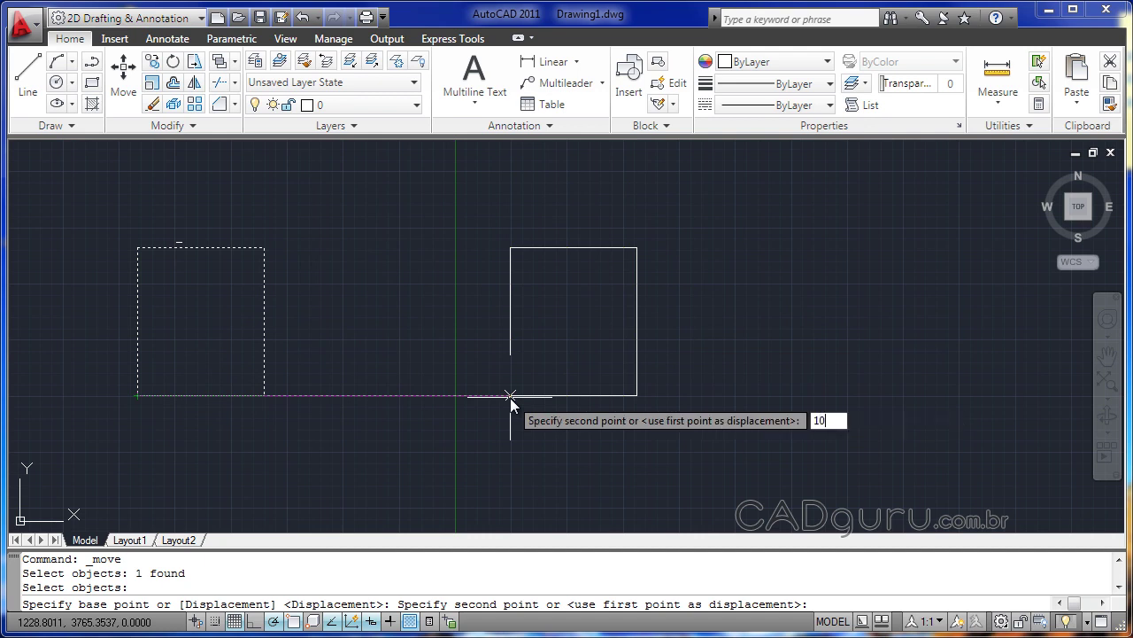
text(,10)
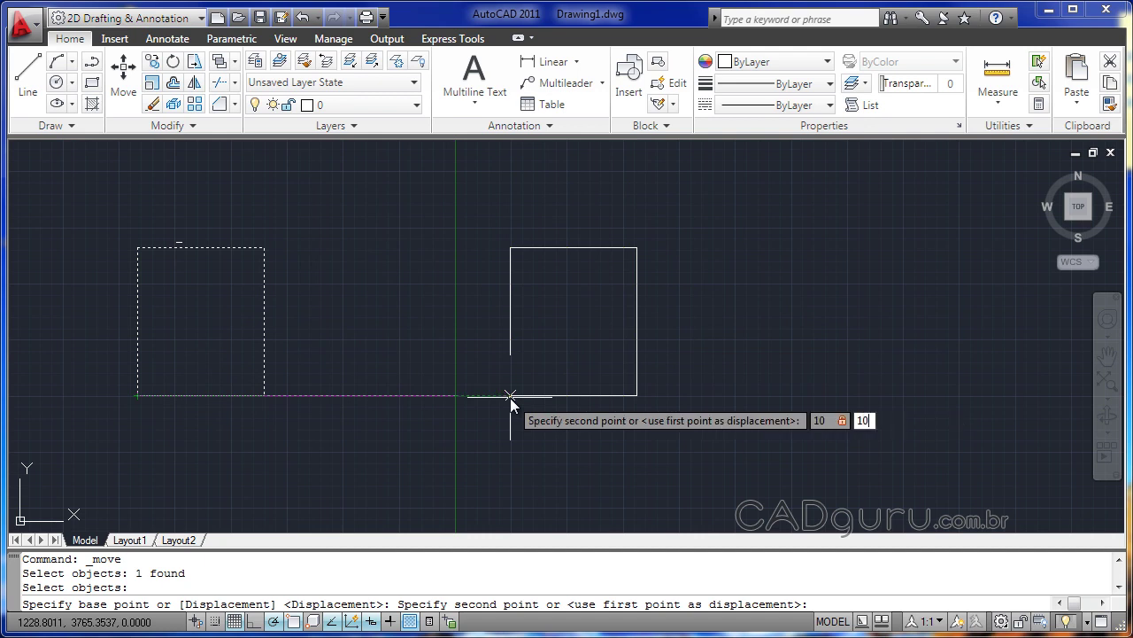
key(Return)
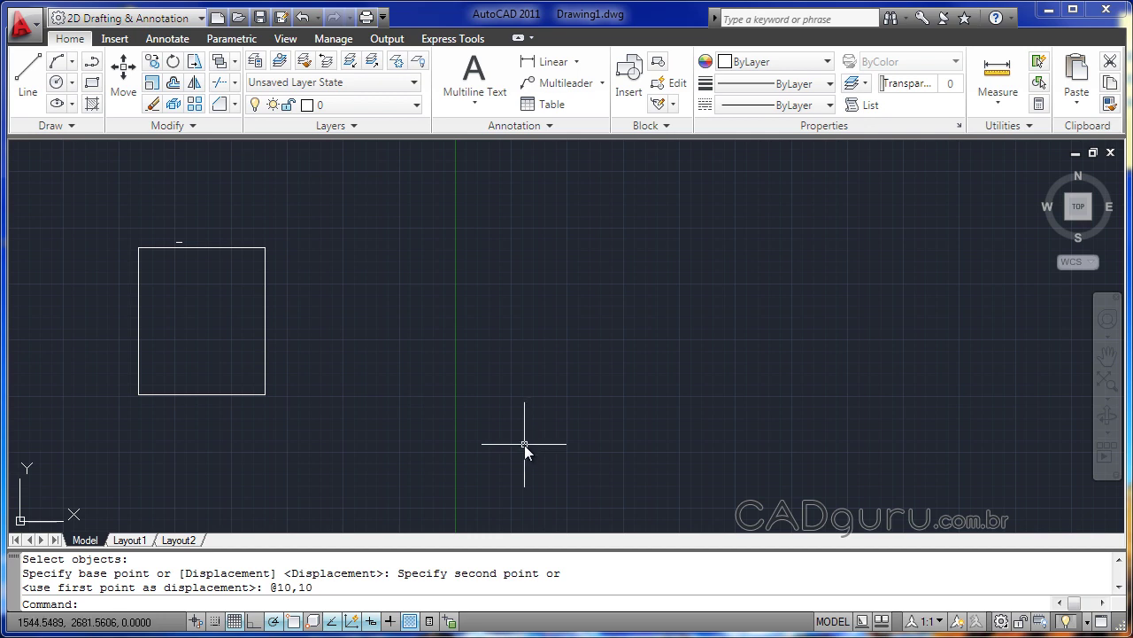
Copy the rectangle using its lower-left corner as base point, placing one copy horizontally to the right of the original
click(156, 73)
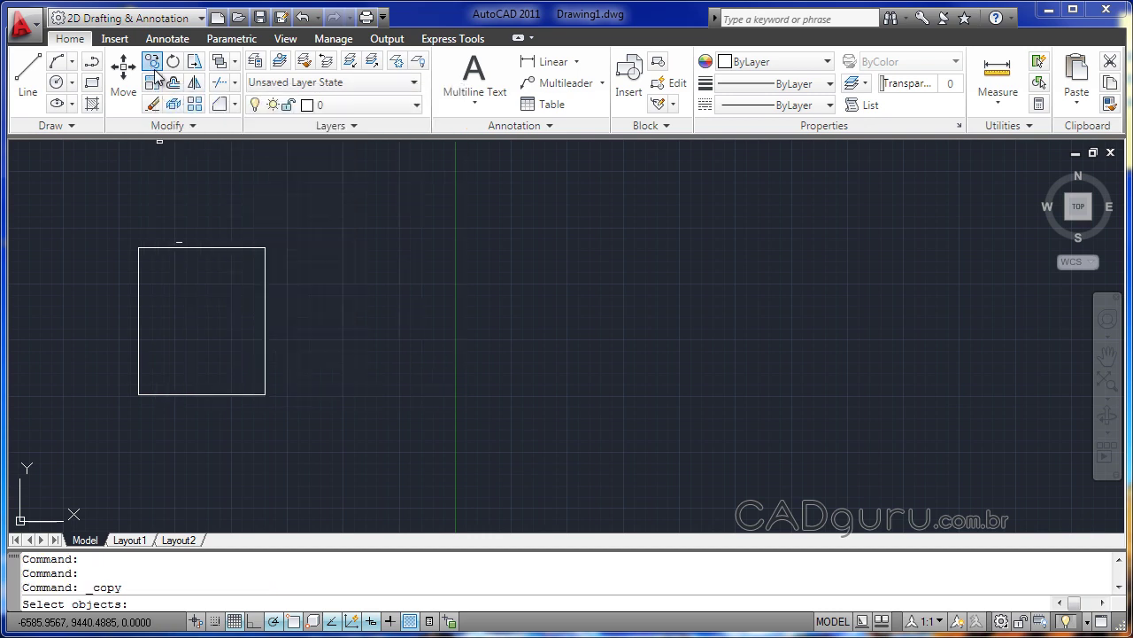
click(203, 247)
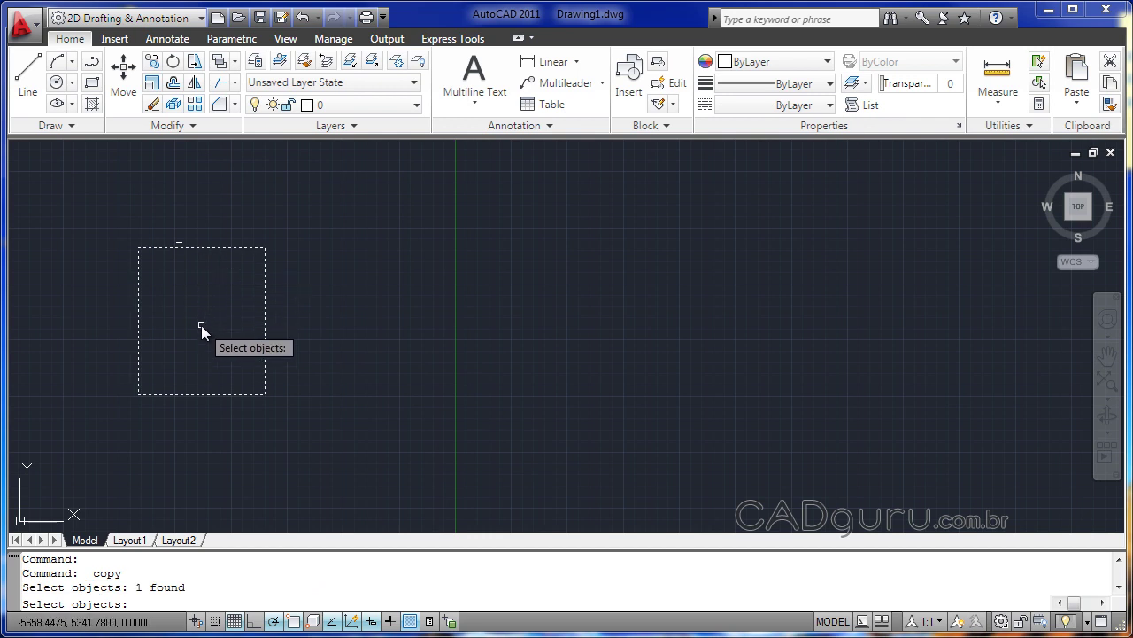
key(Return)
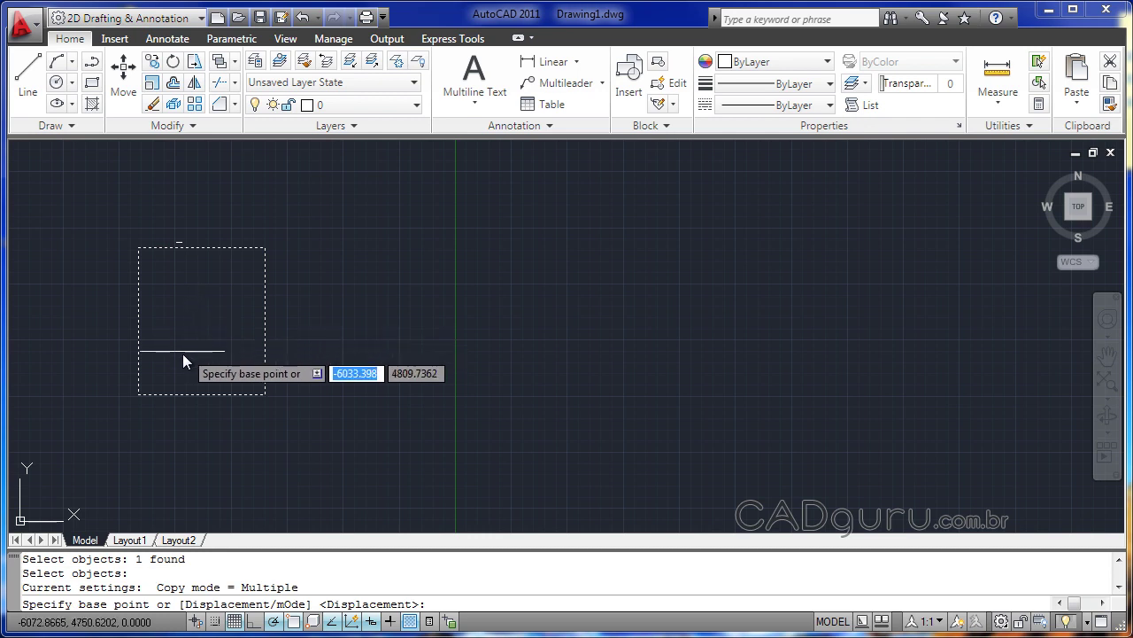
click(140, 396)
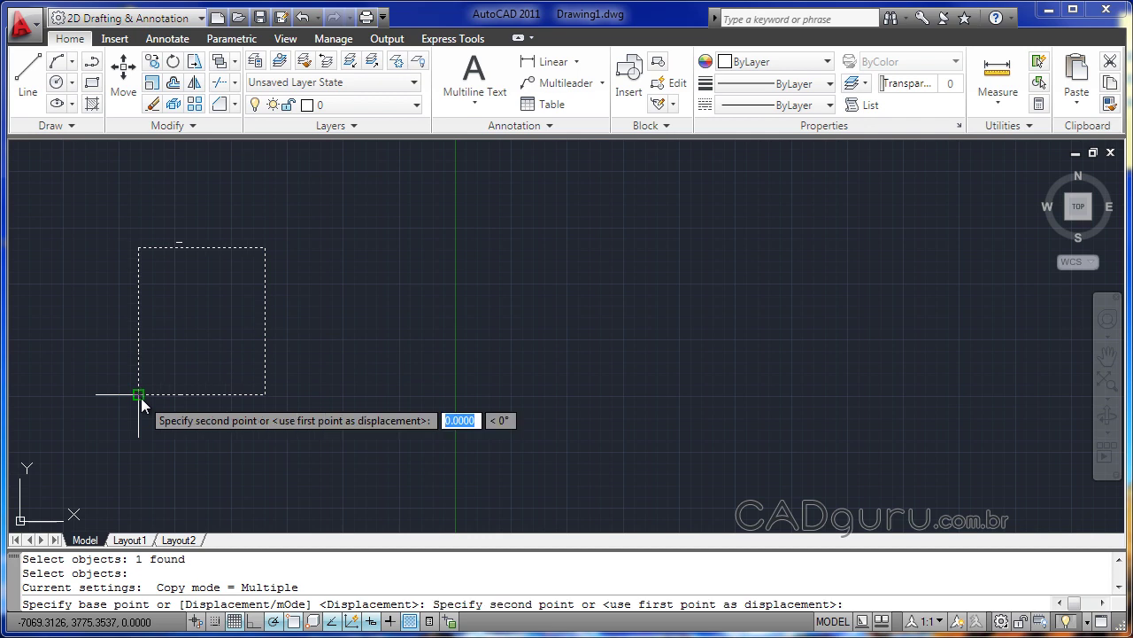
click(360, 395)
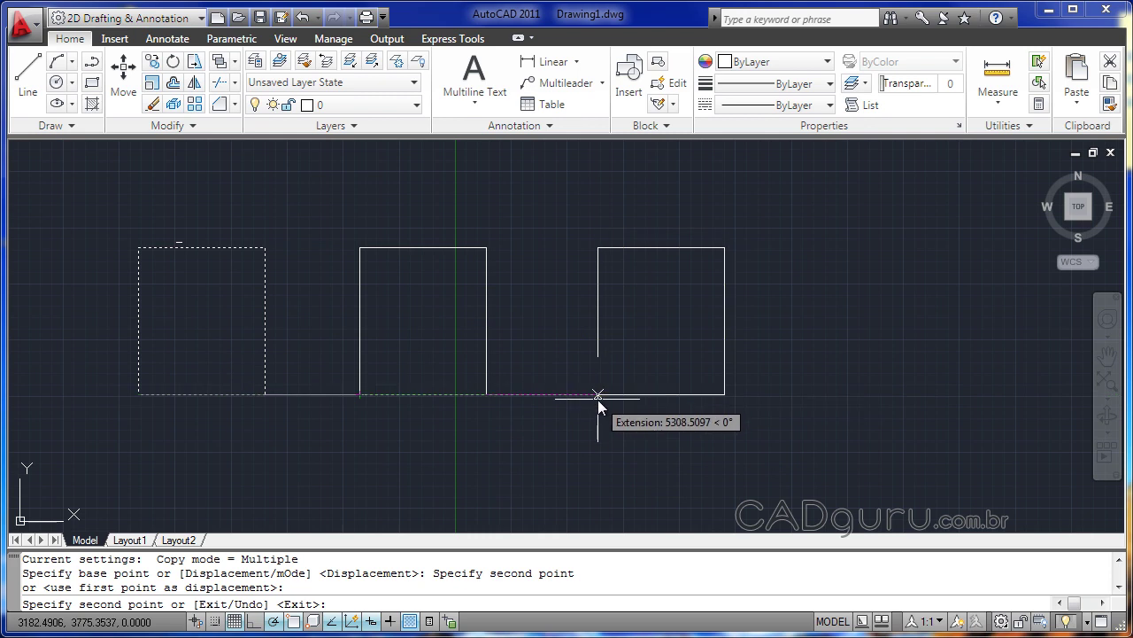
Place two more copies of the rectangle, one 300 along the extension from the first copy's corner and one at distance 1600
text(300)
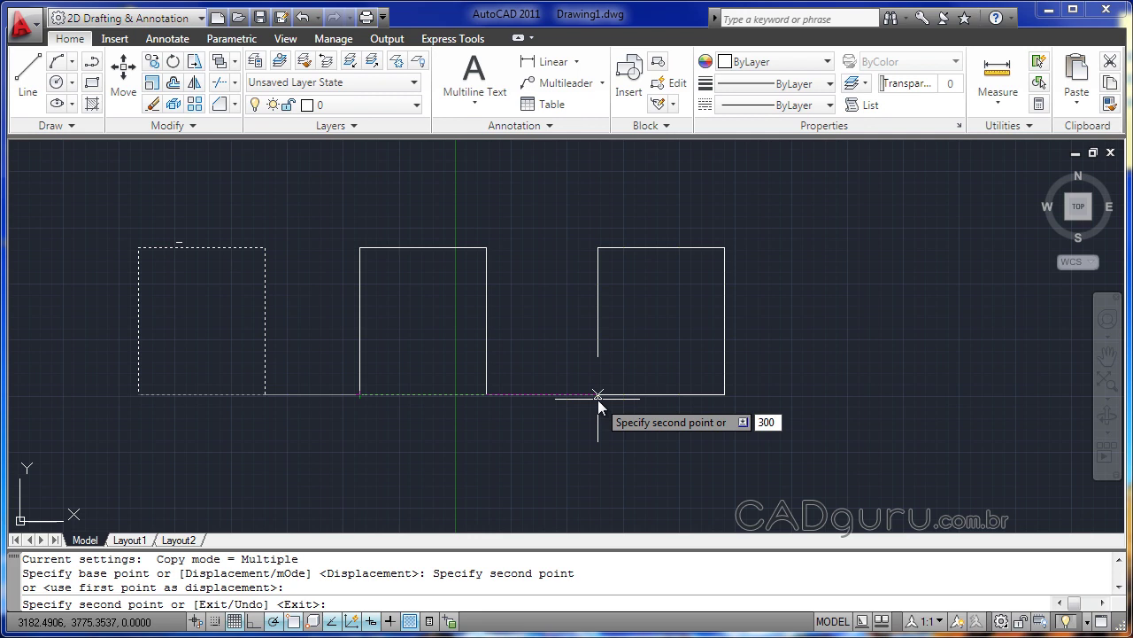
key(Return)
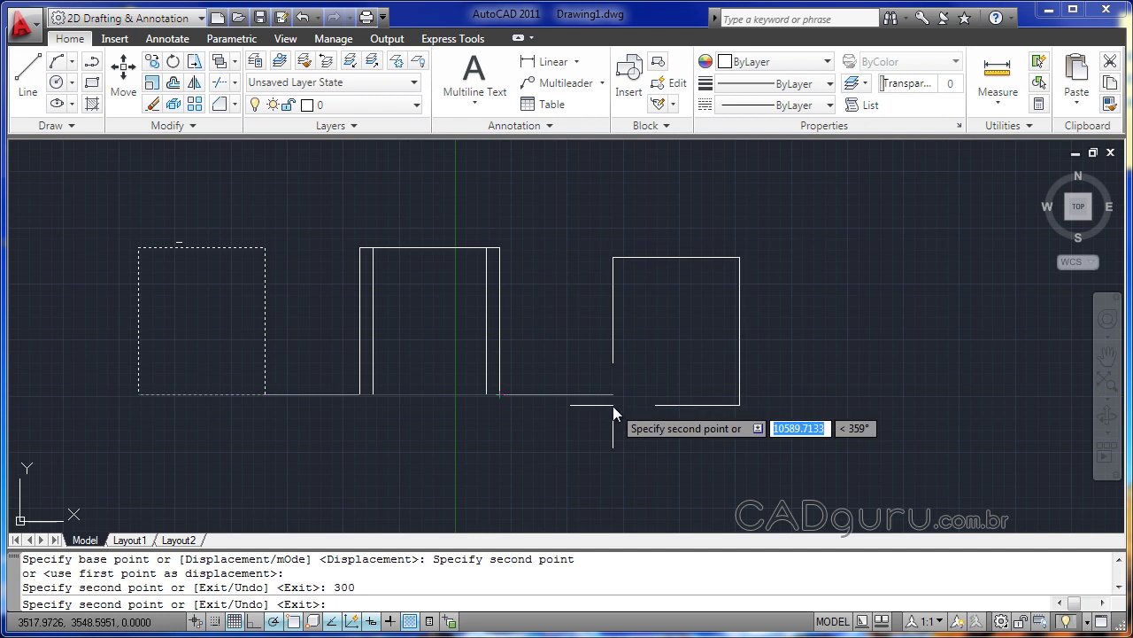
text(1600)
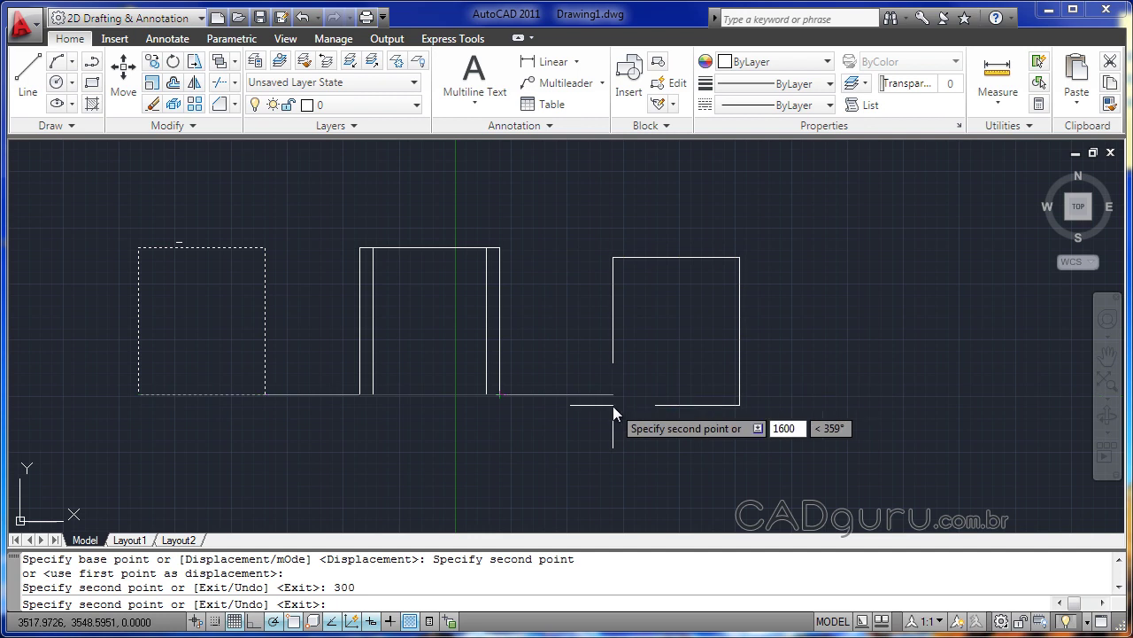
key(Return)
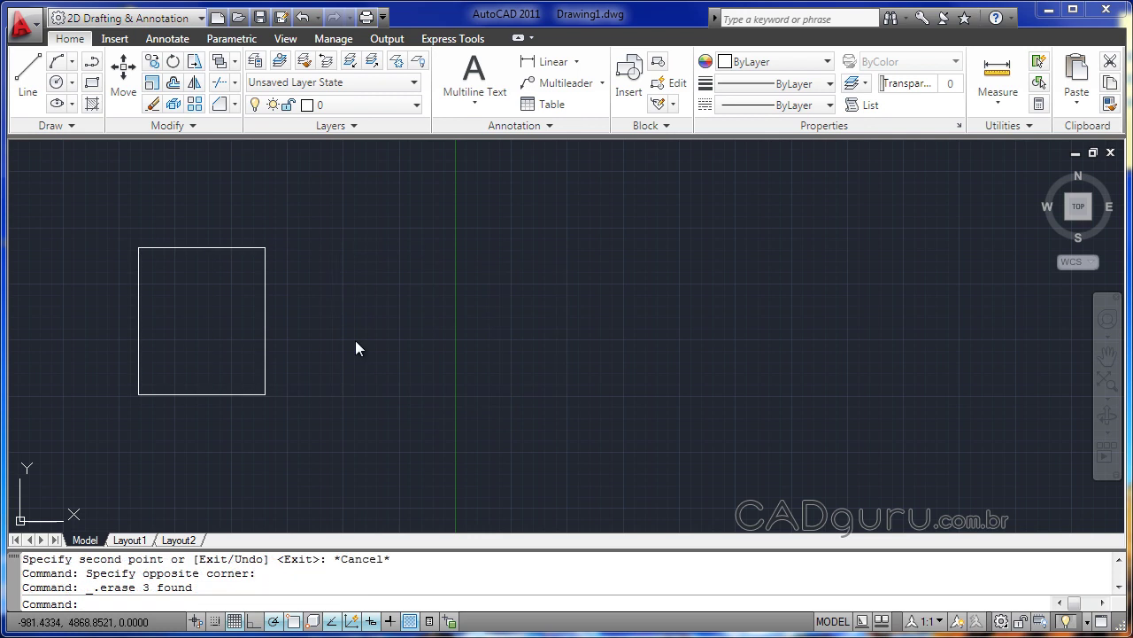
Rotate the rectangle 45 degrees about its lower-left corner
click(174, 64)
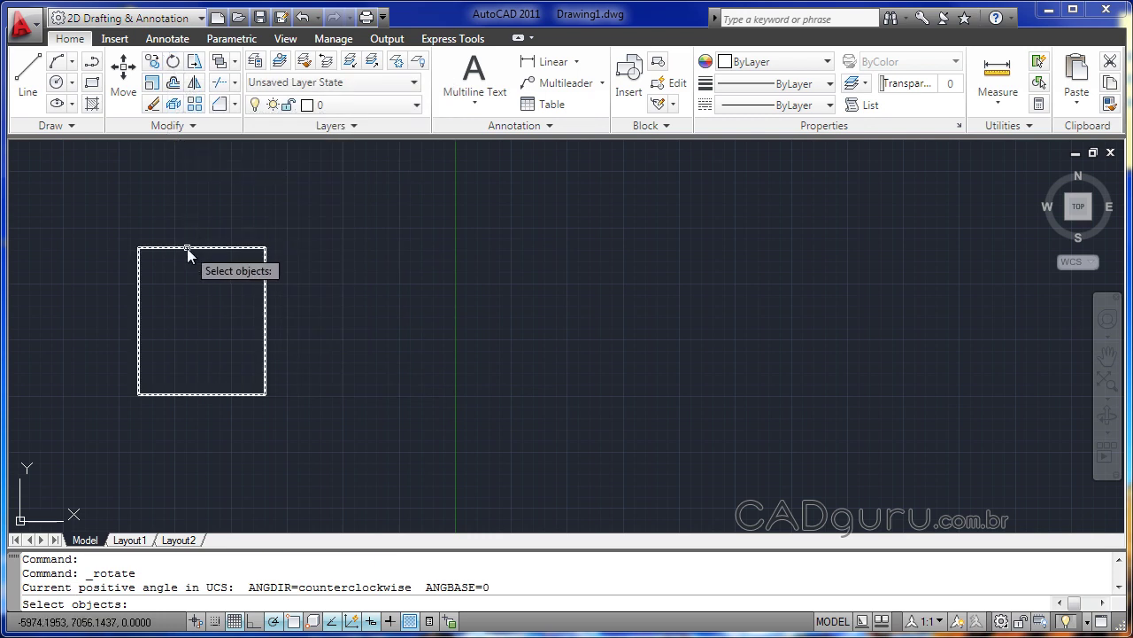
click(187, 248)
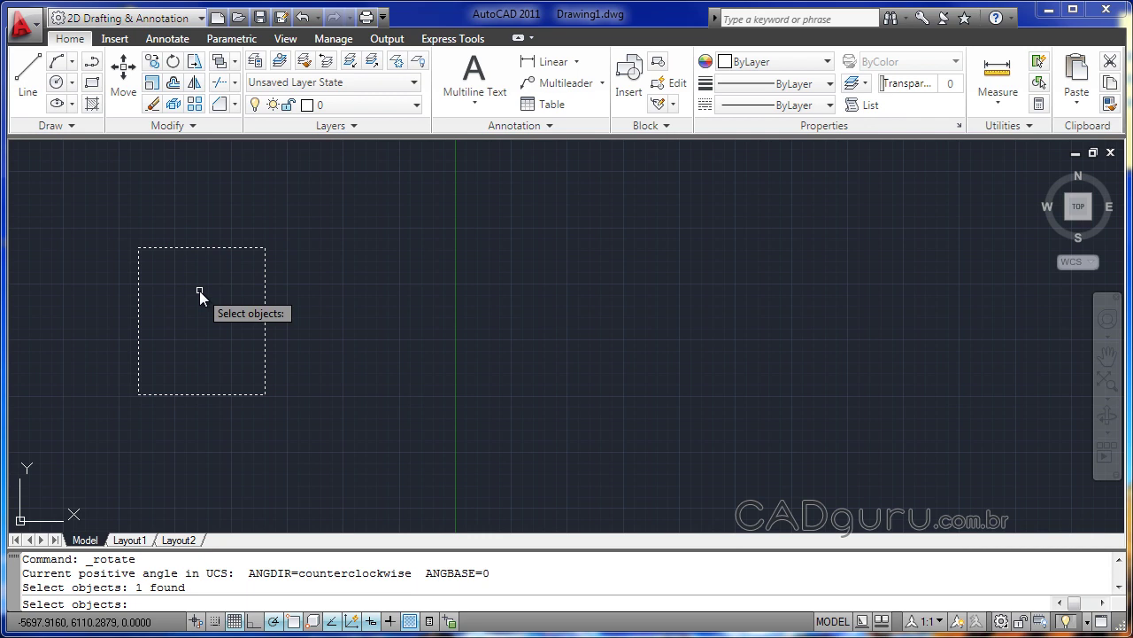
key(Return)
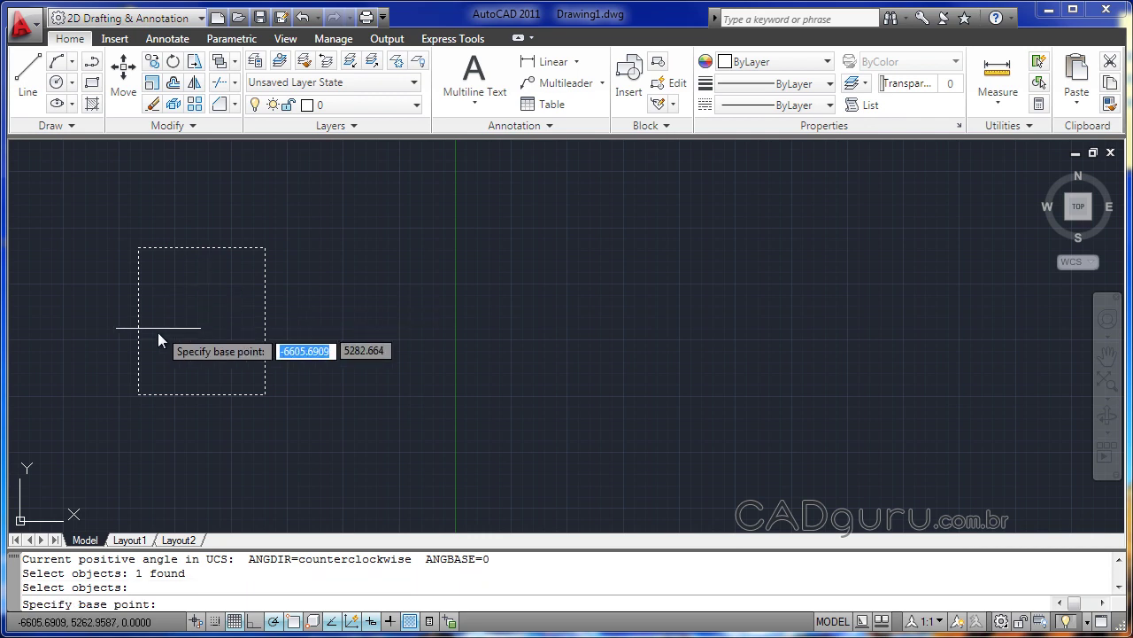
click(138, 394)
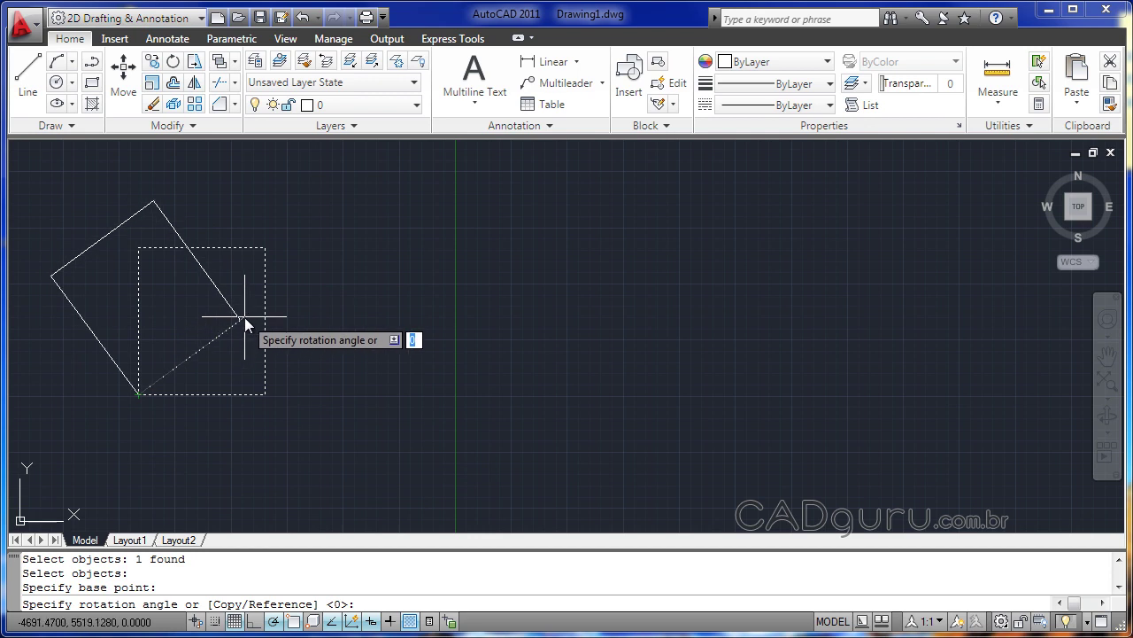
text(45)
key(Return)
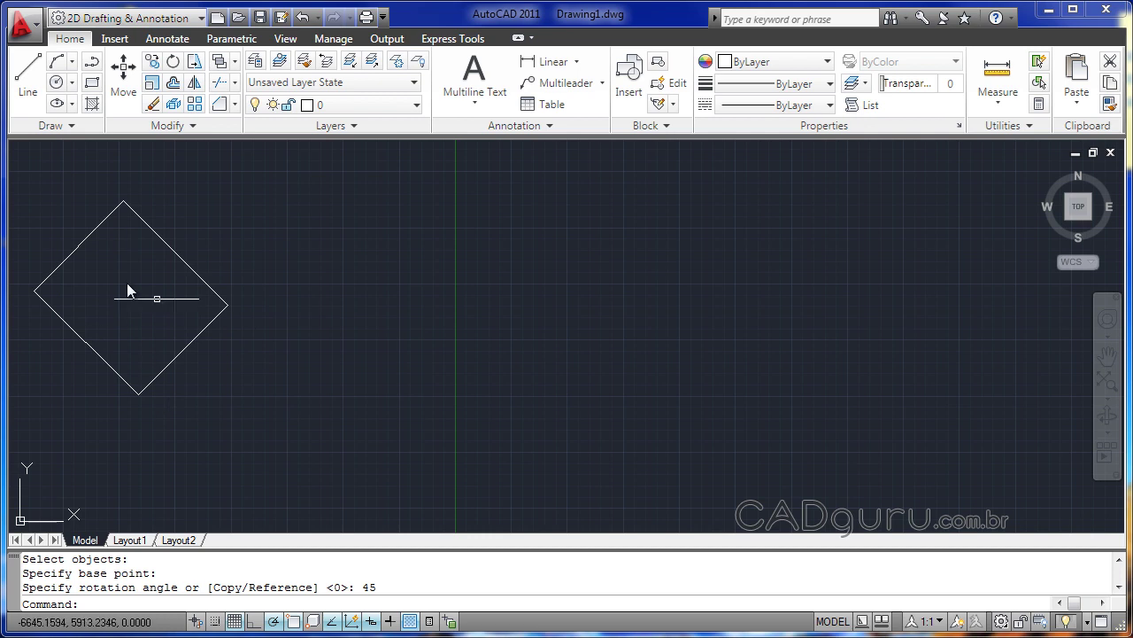
Rotate a copy of the tilted rectangle by -45 degrees about its lowest corner, keeping the original
middle_drag(96, 316, 129, 322)
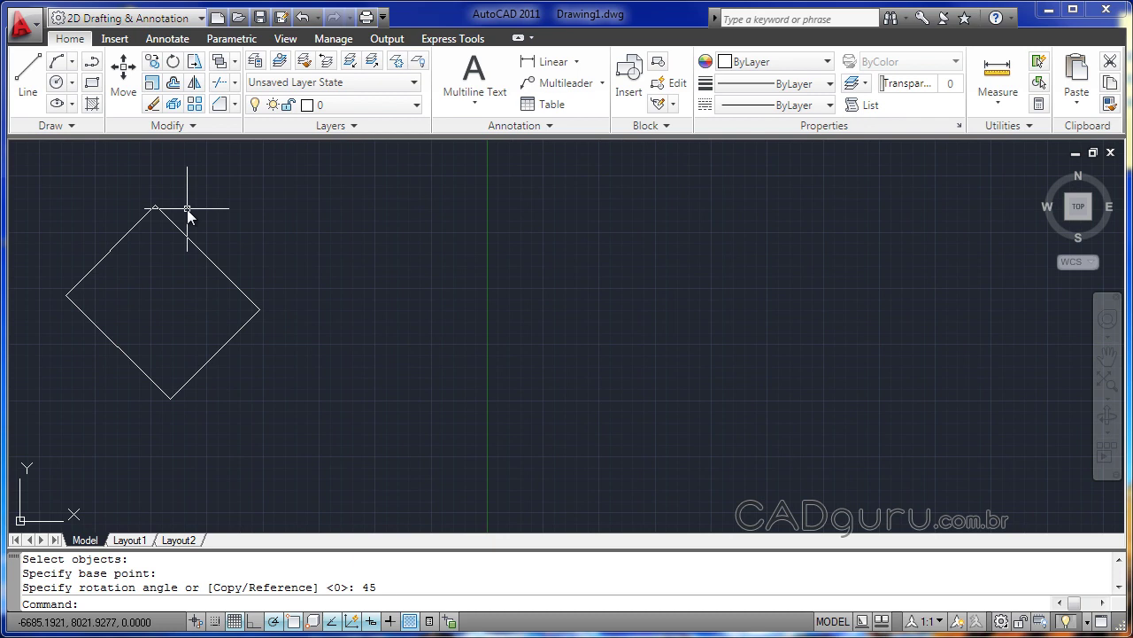
click(169, 64)
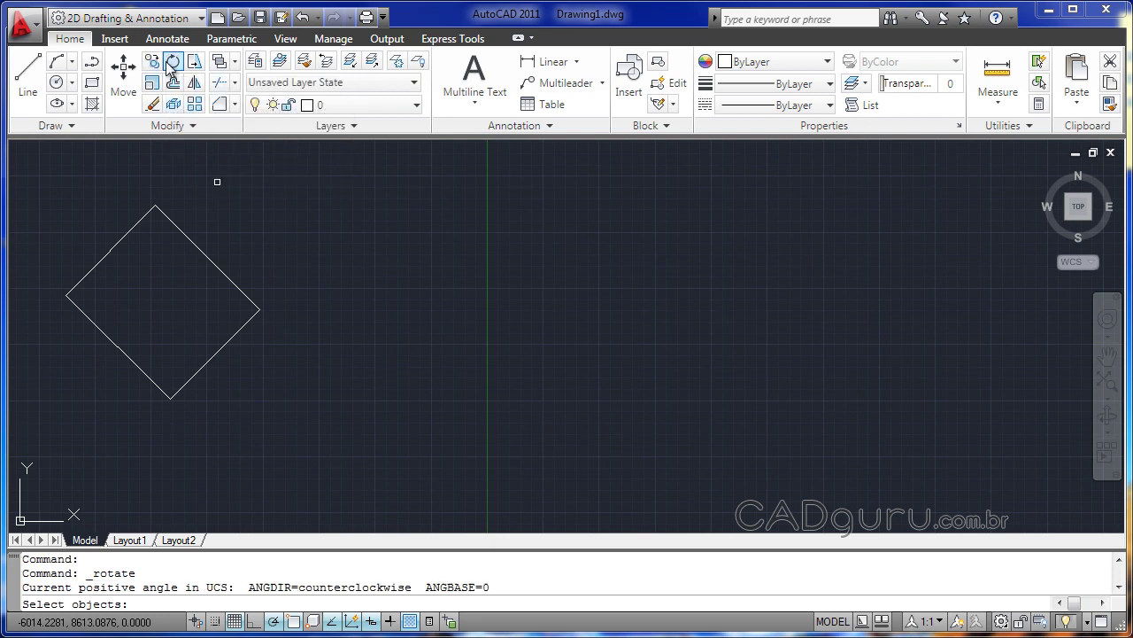
click(194, 245)
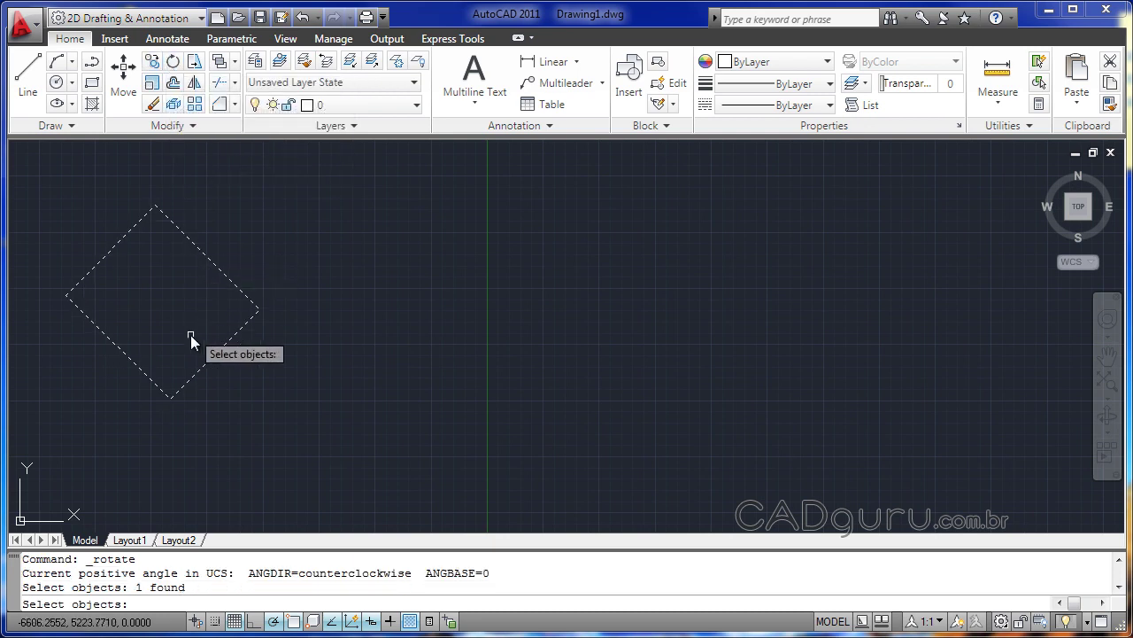
key(Return)
click(171, 398)
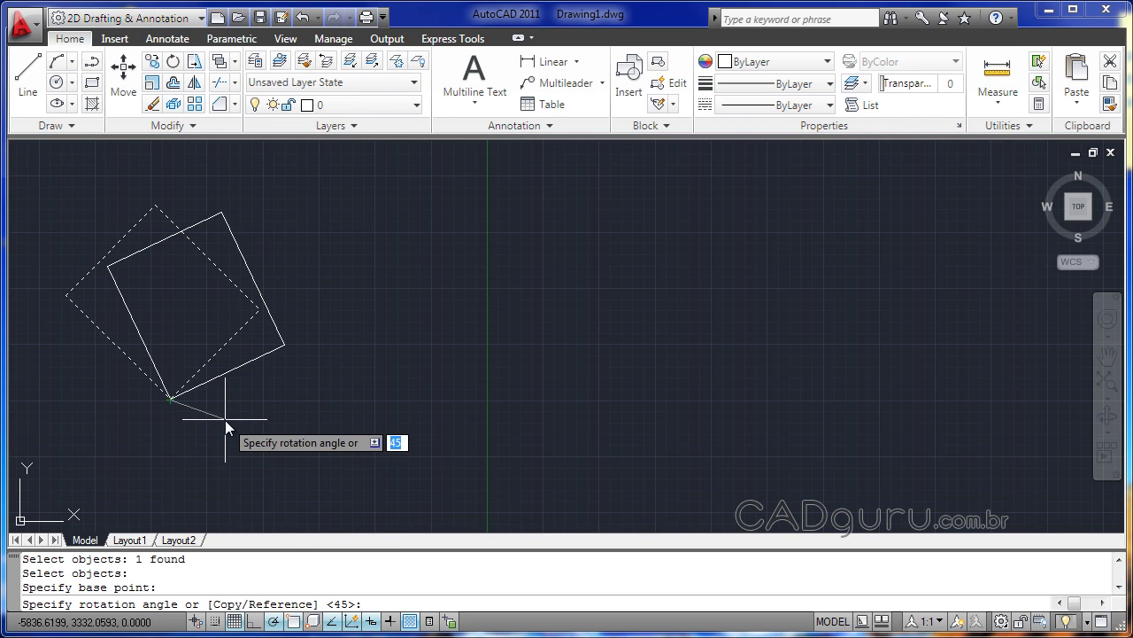
text(c)
key(Return)
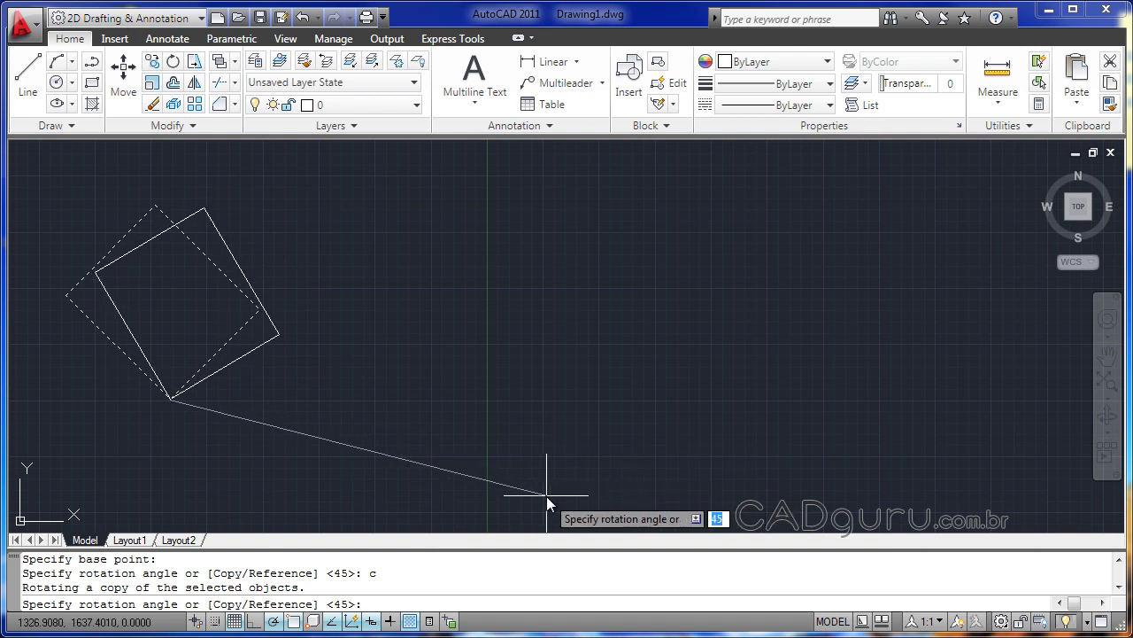
text(-45)
key(Return)
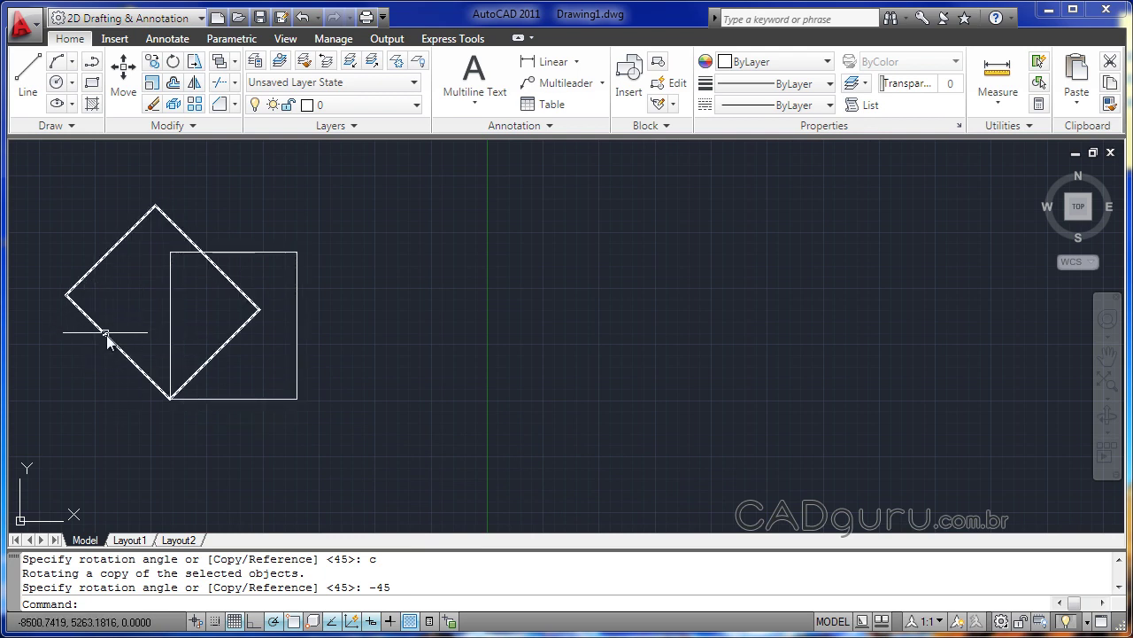
Rotate the tilted rectangle by reference about the shared corner, from its crossing with the upright rectangle's upper edge to that rectangle's upper-left corner
mouse_move(107, 336)
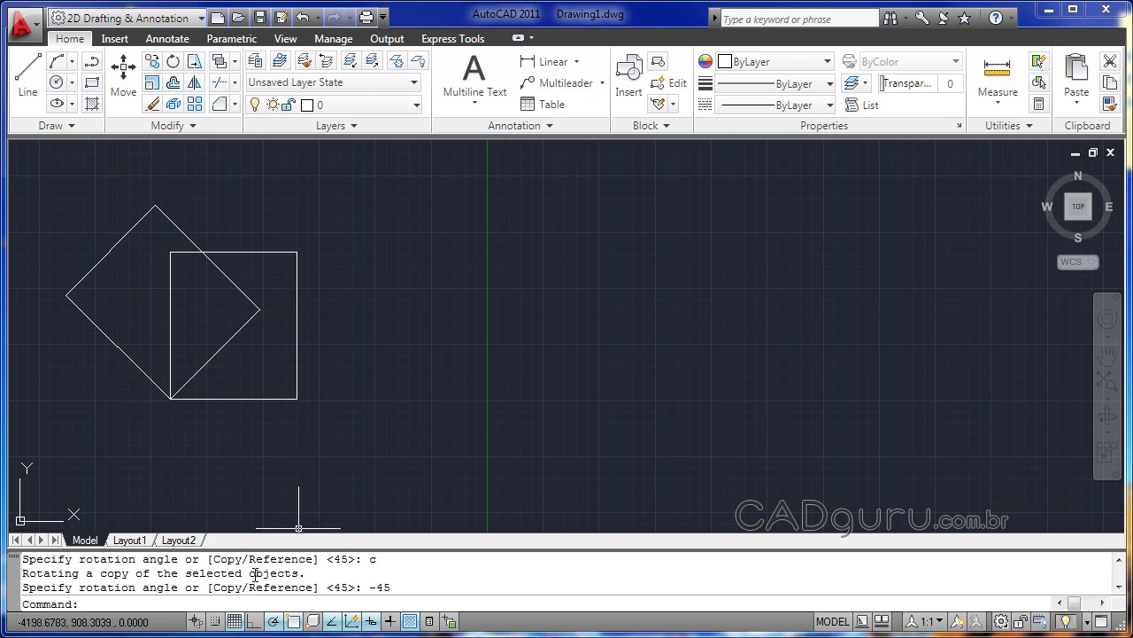
click(172, 70)
click(167, 218)
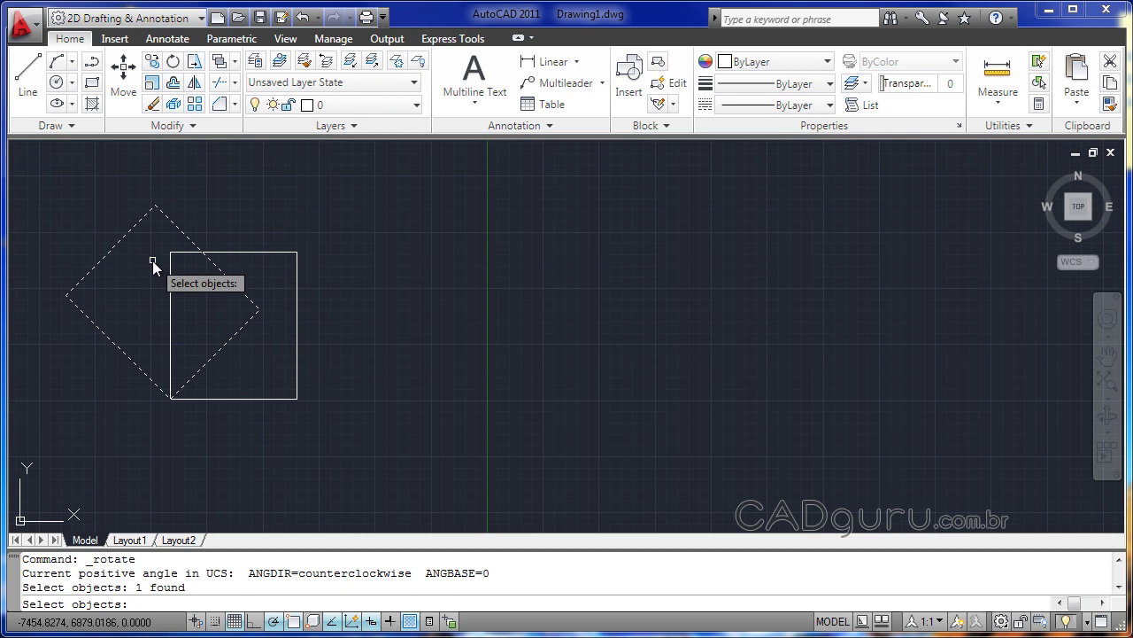
key(Return)
click(170, 398)
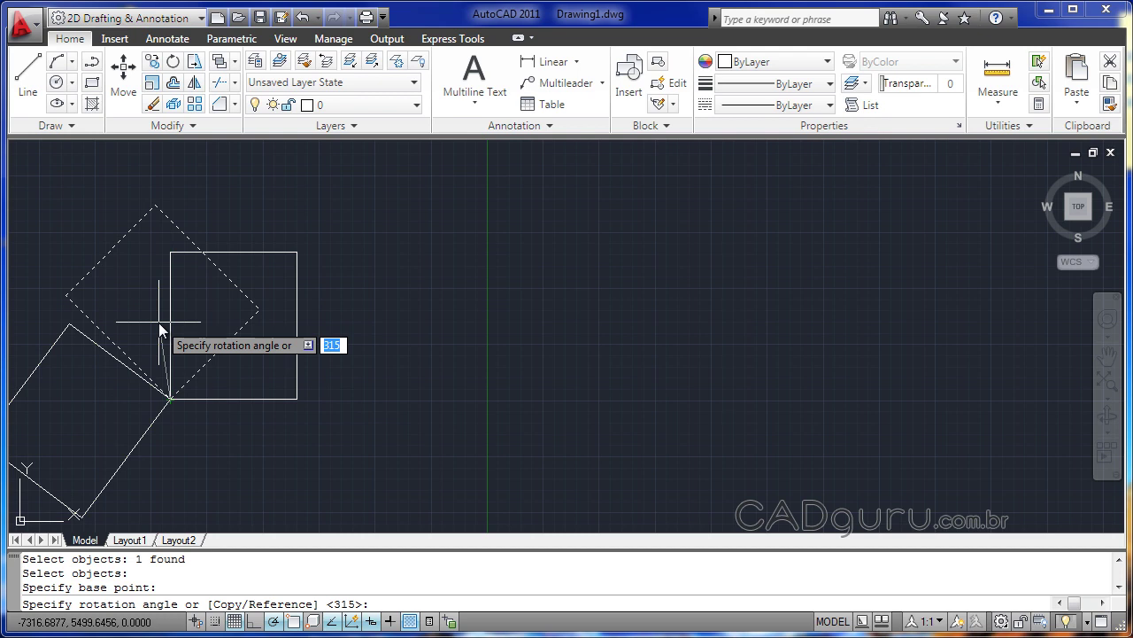
text(r)
key(Return)
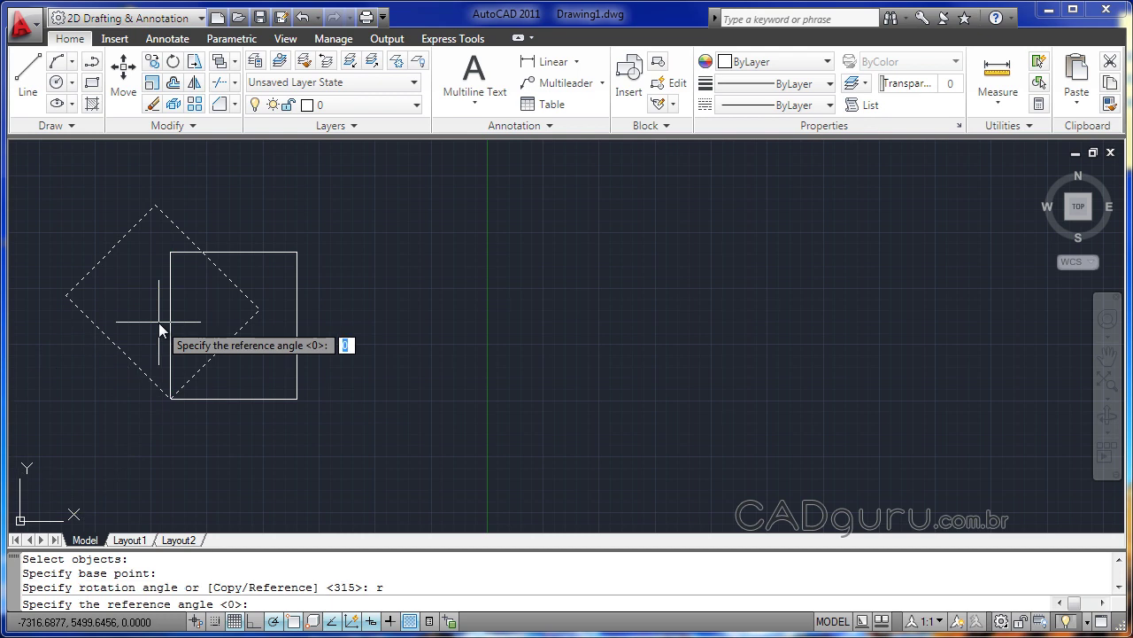
click(170, 399)
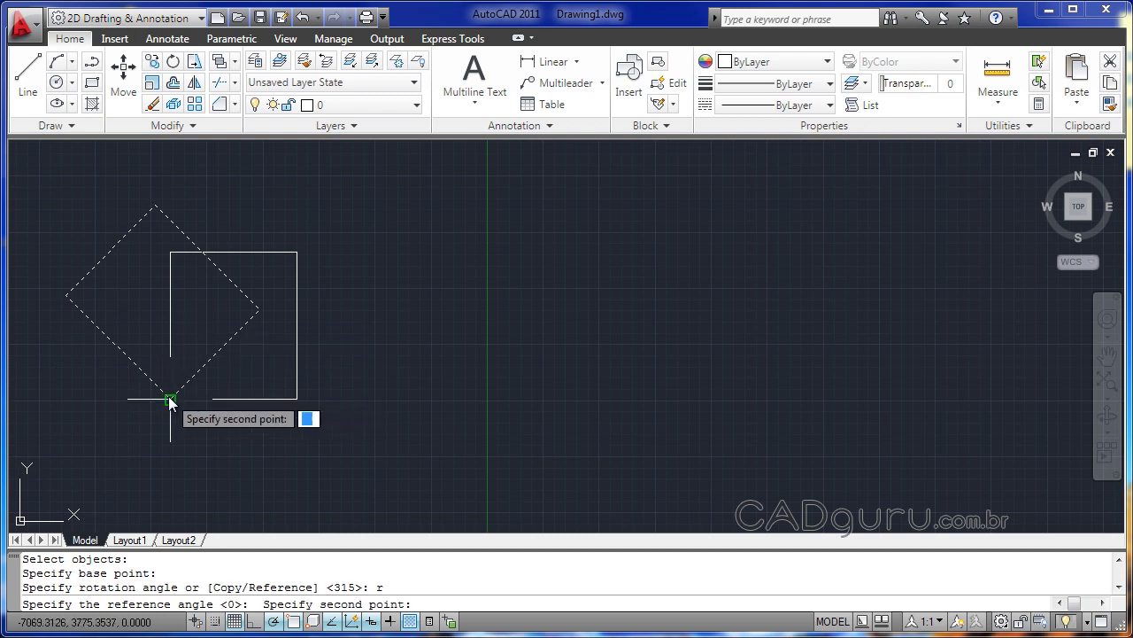
click(201, 255)
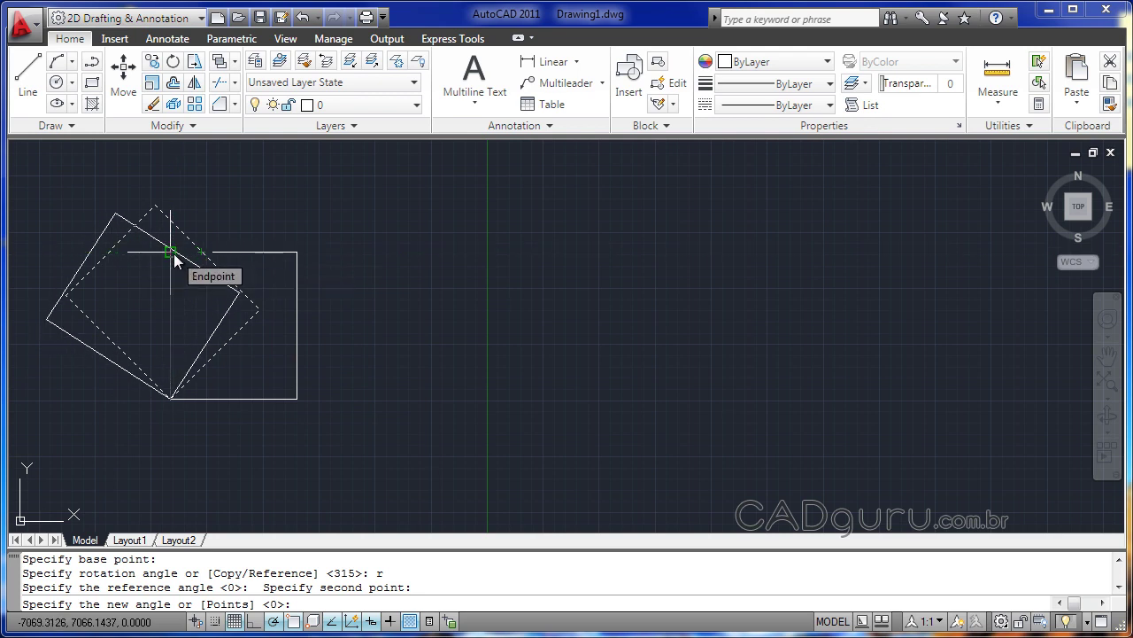
click(170, 253)
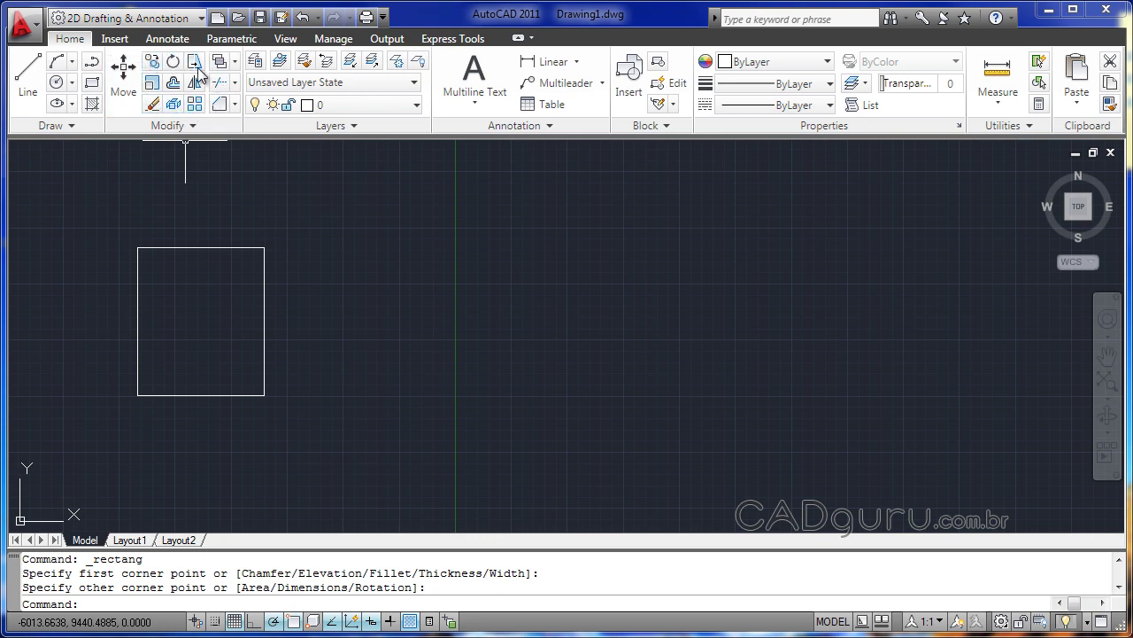
Move the rectangle by a relative displacement of 10,10, using its lower-left corner as the base point
click(185, 124)
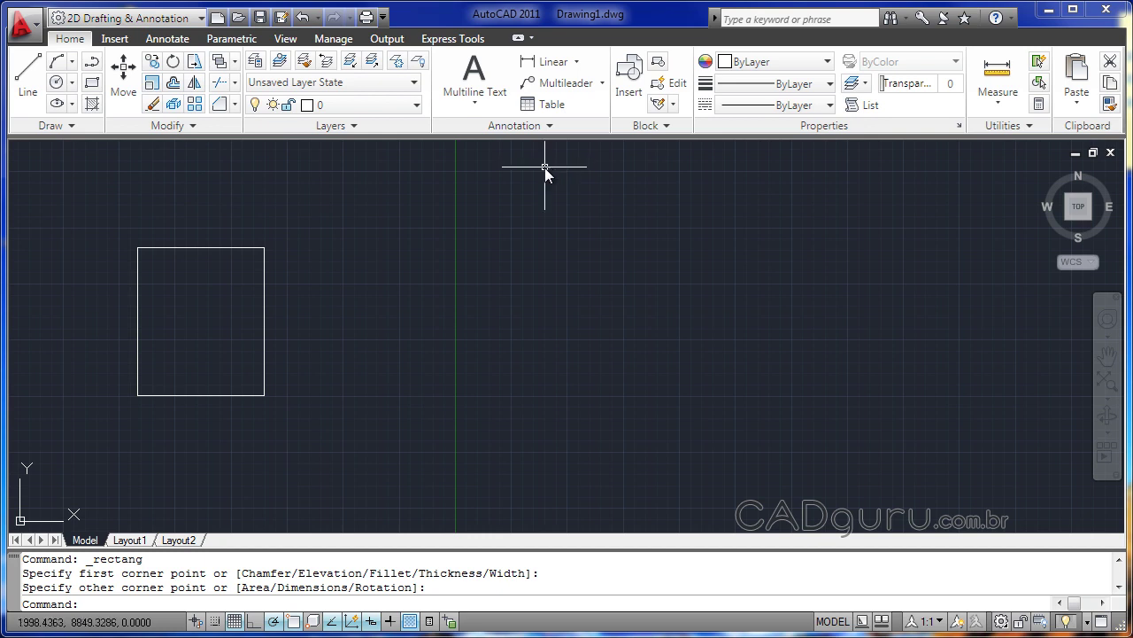
click(124, 106)
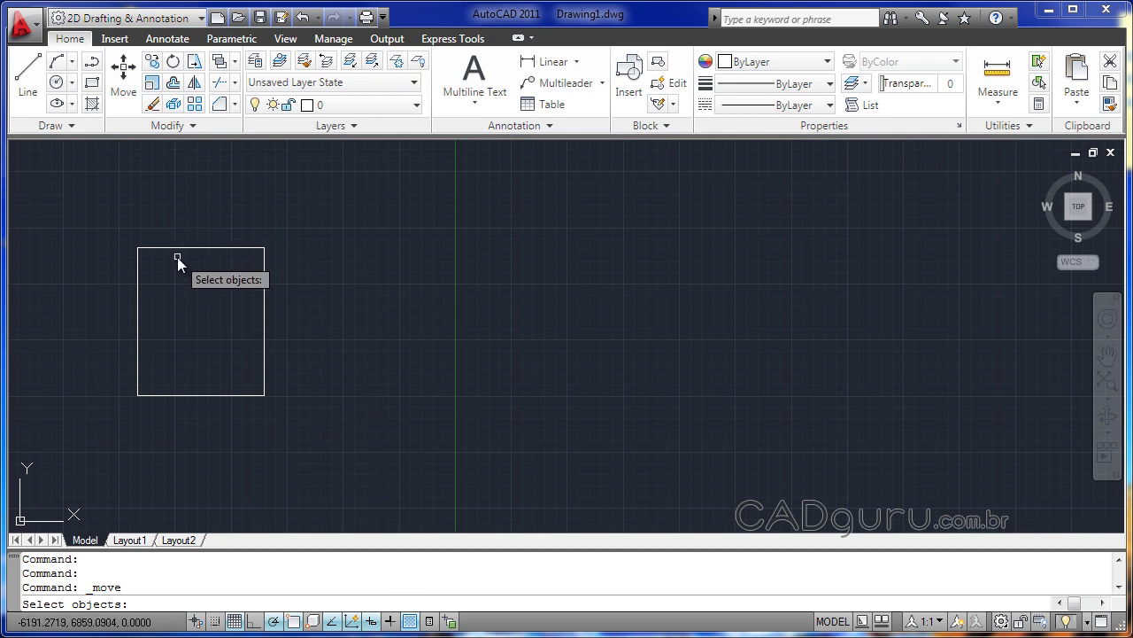
click(179, 248)
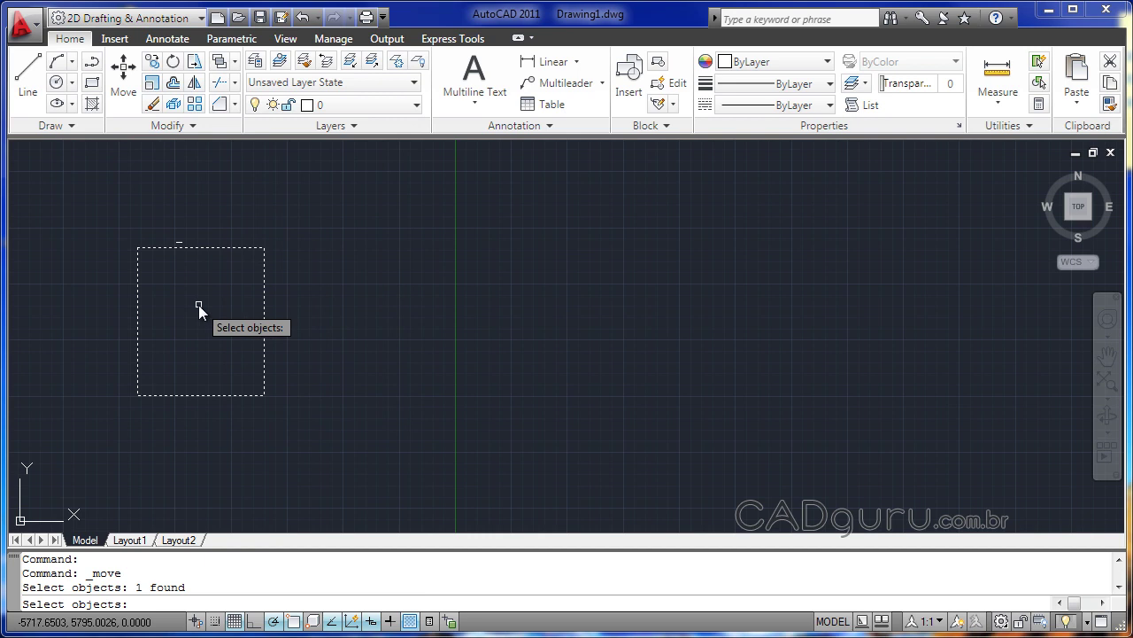
key(Return)
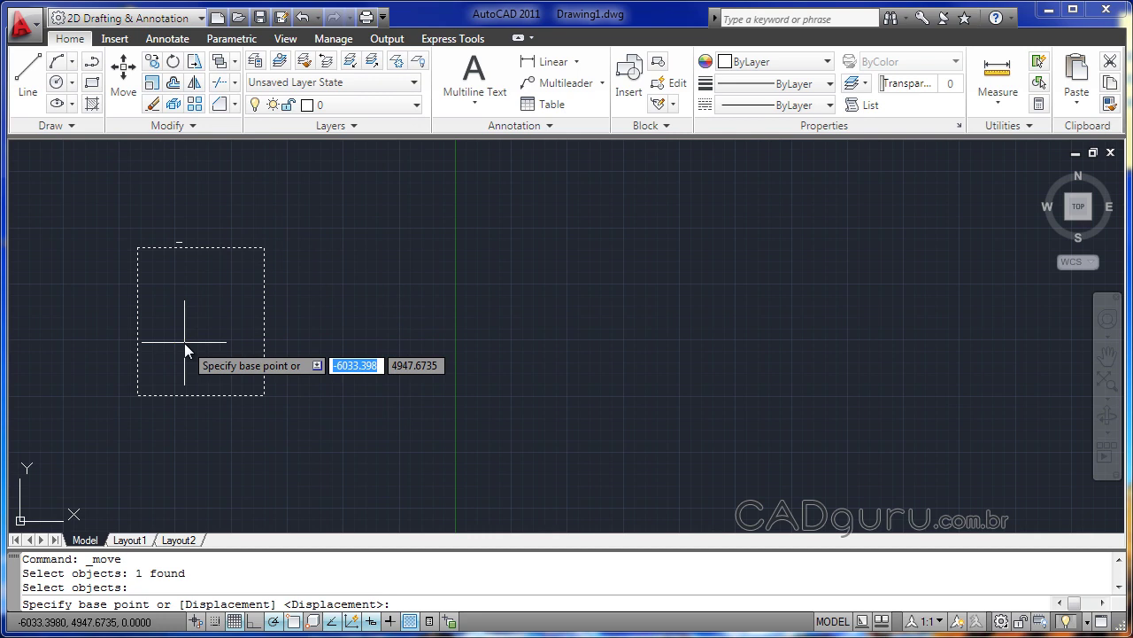
click(137, 396)
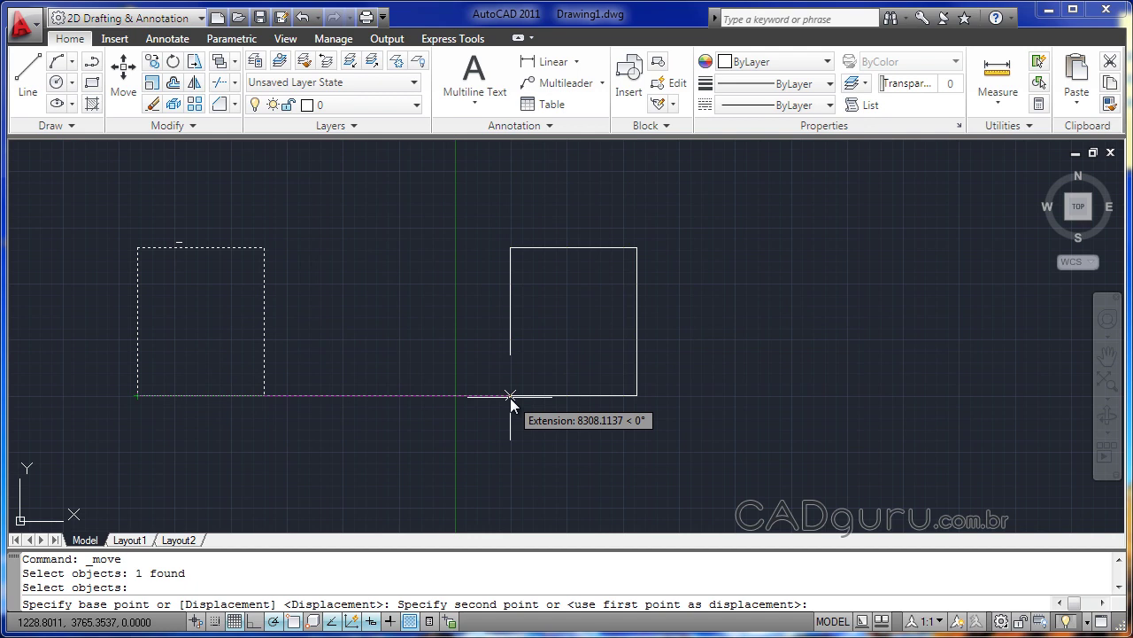
text(10,10)
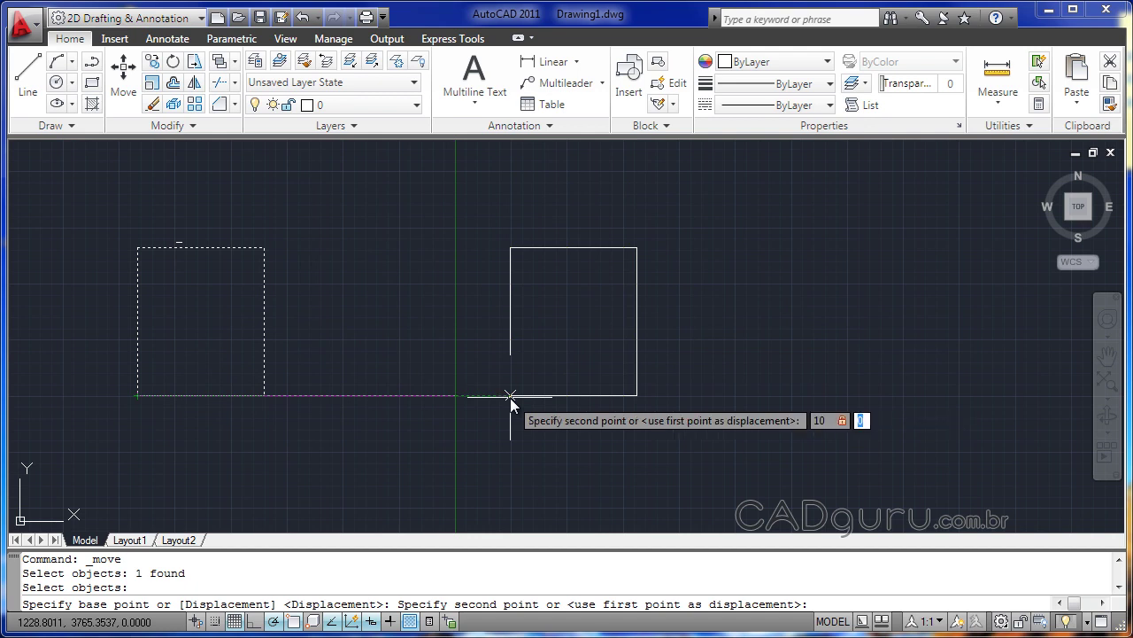
key(Return)
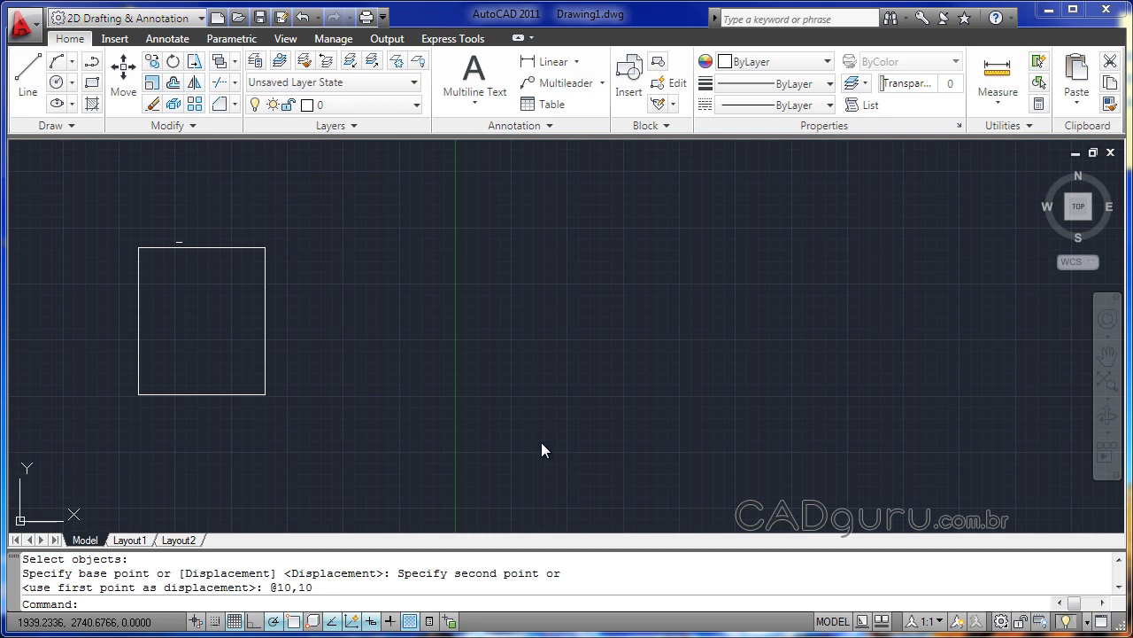
Copy the rectangle from its lower-left corner, placing the first copy horizontally to the right, just short of the vertical green axis
click(152, 64)
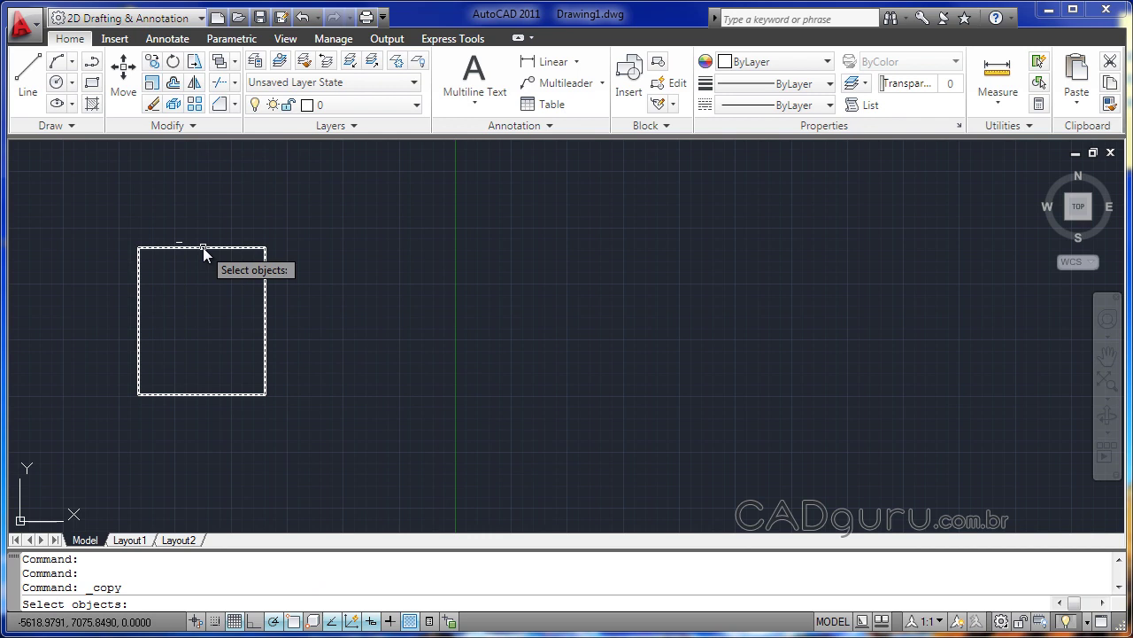
click(203, 247)
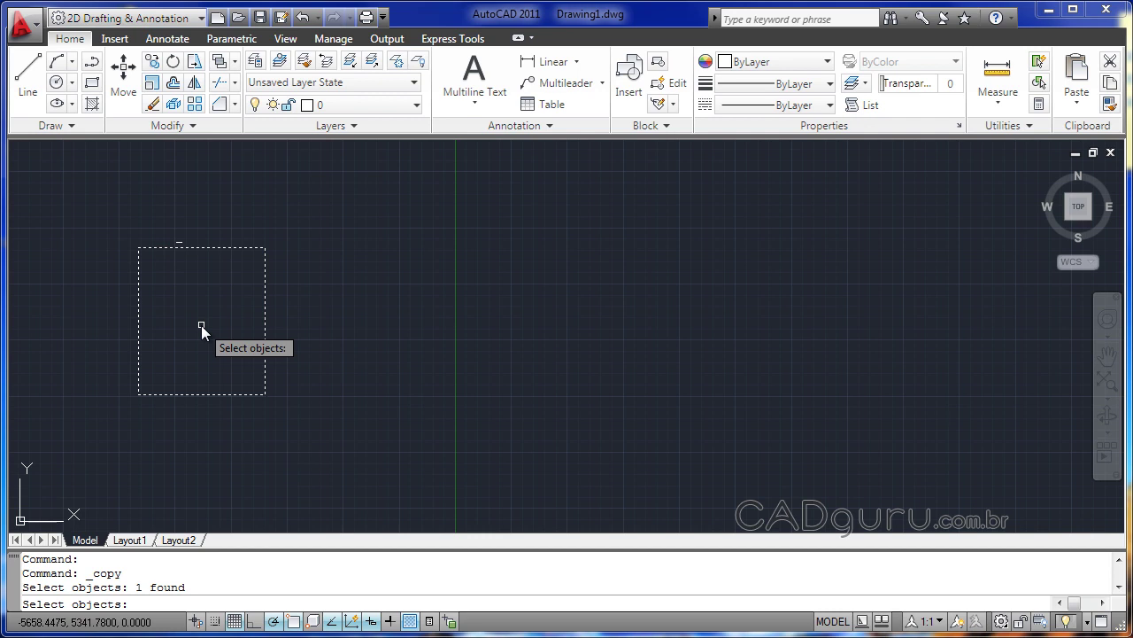
key(Return)
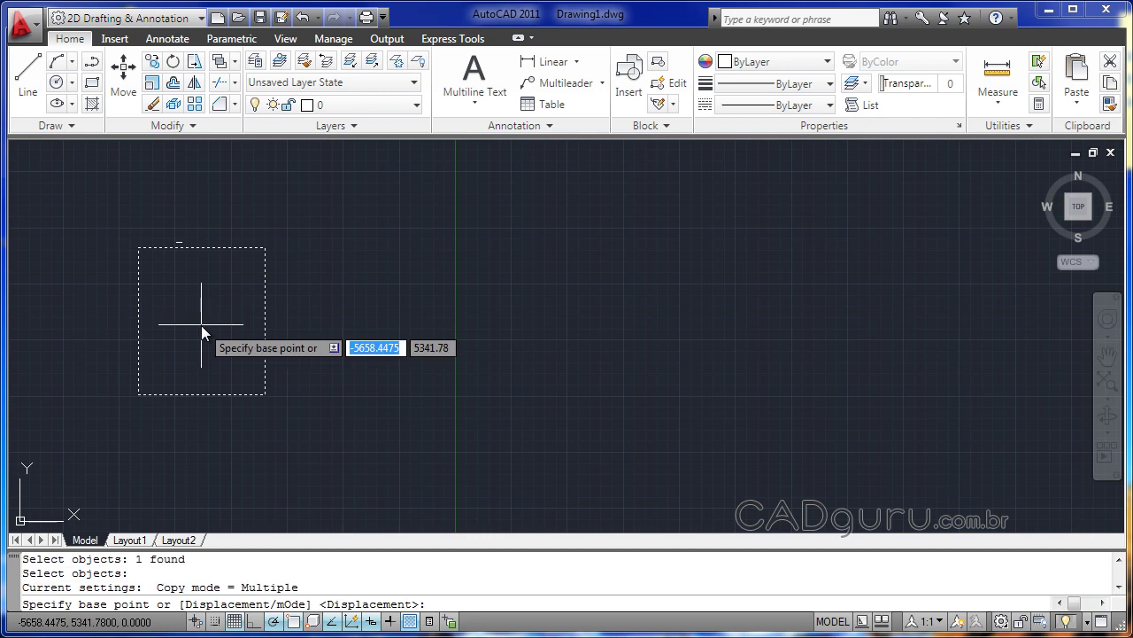
click(141, 398)
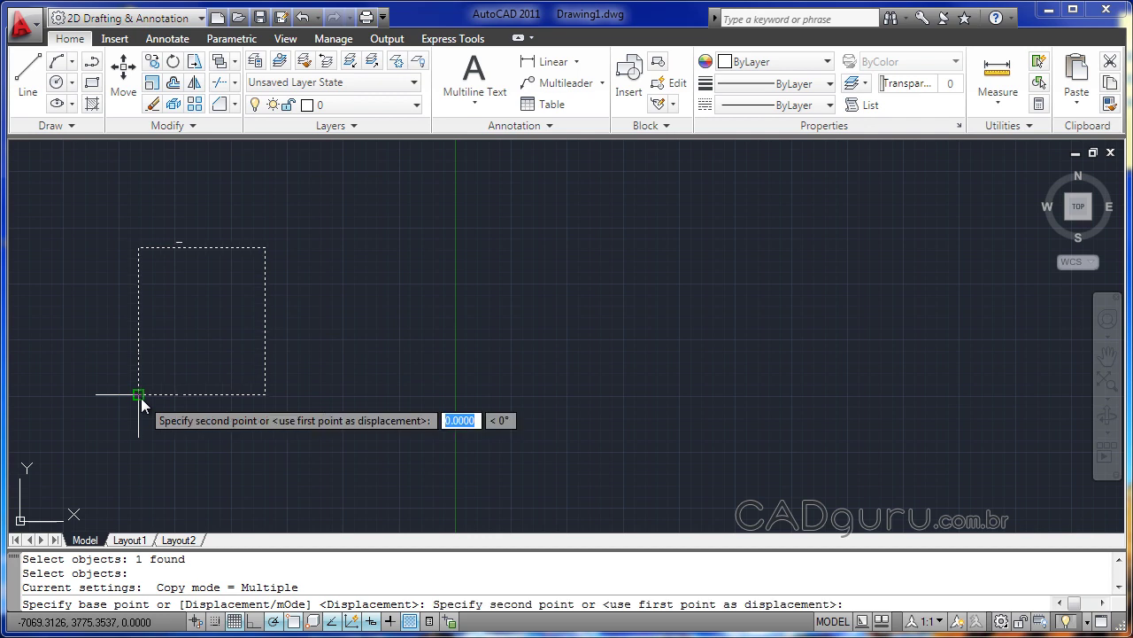
click(359, 394)
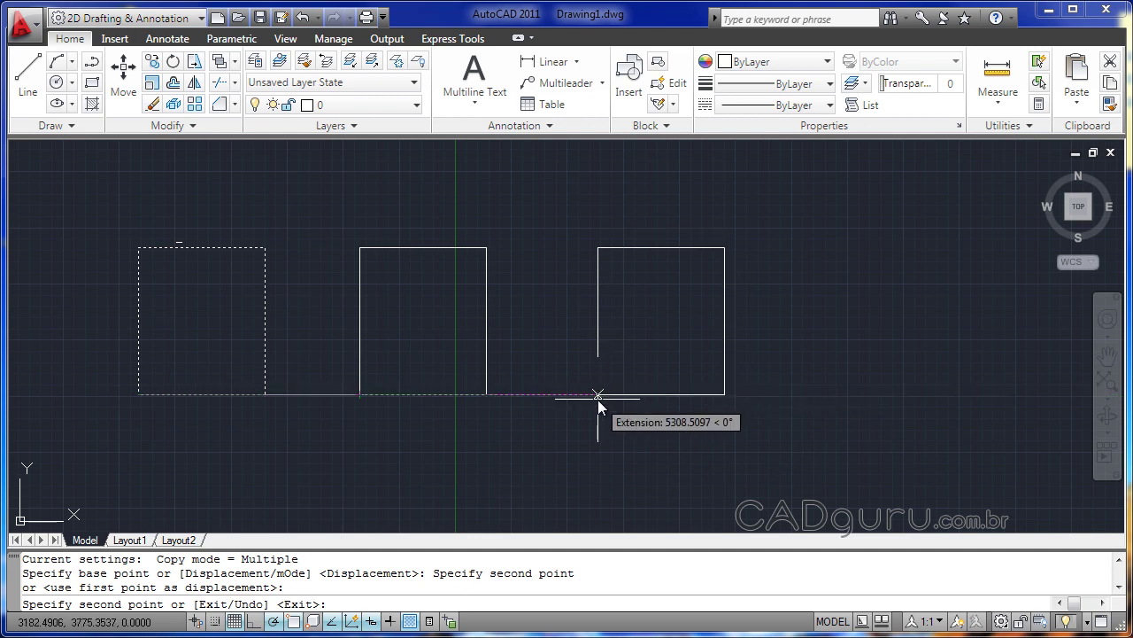
Add two further rectangle copies, one offset 300 along the extension from the first copy's lower-left corner and one at distance 1600
text(300)
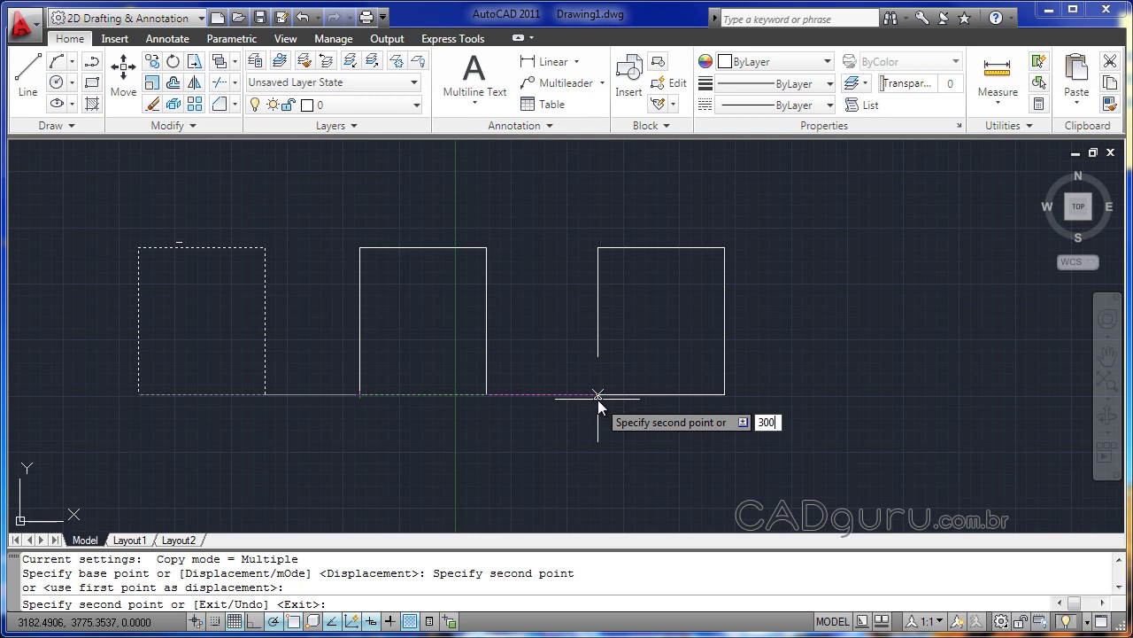
key(Return)
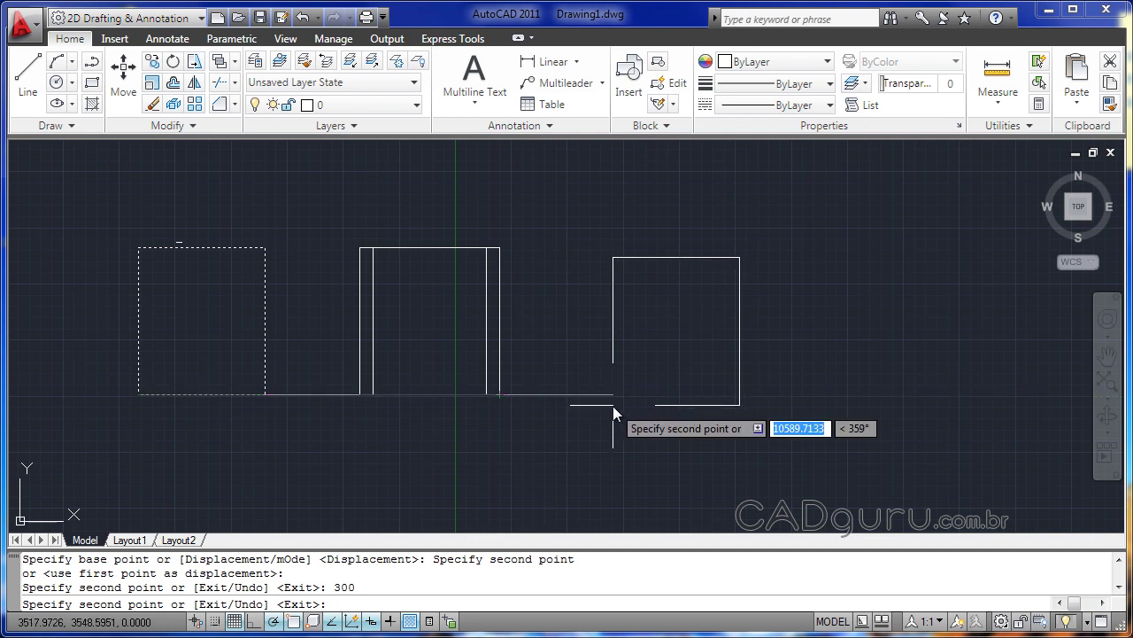
text(1600)
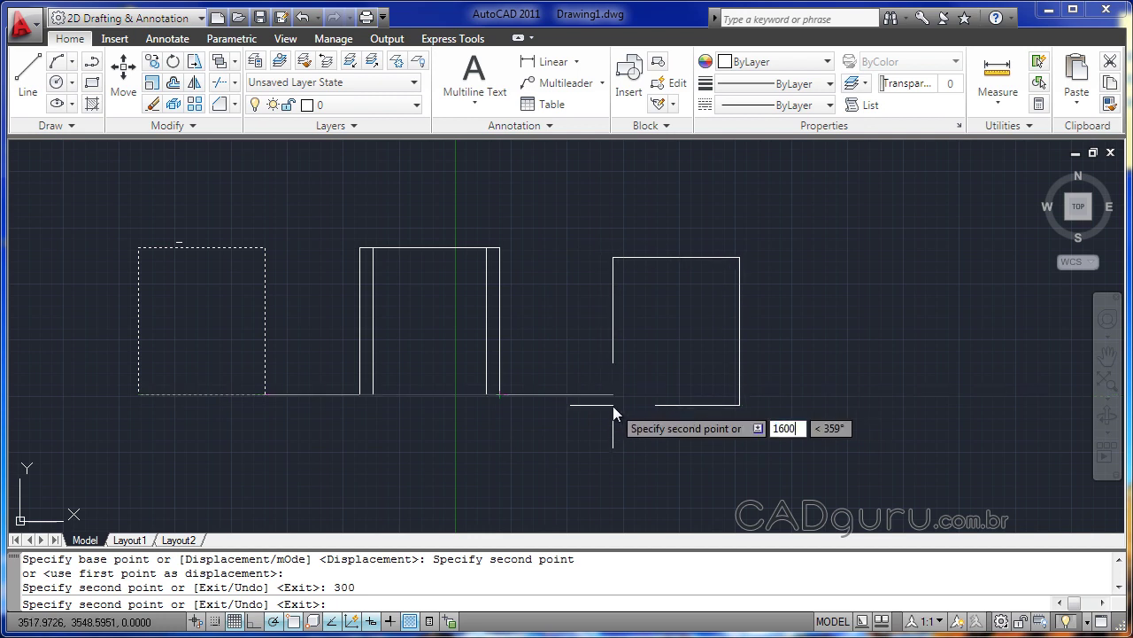
key(Return)
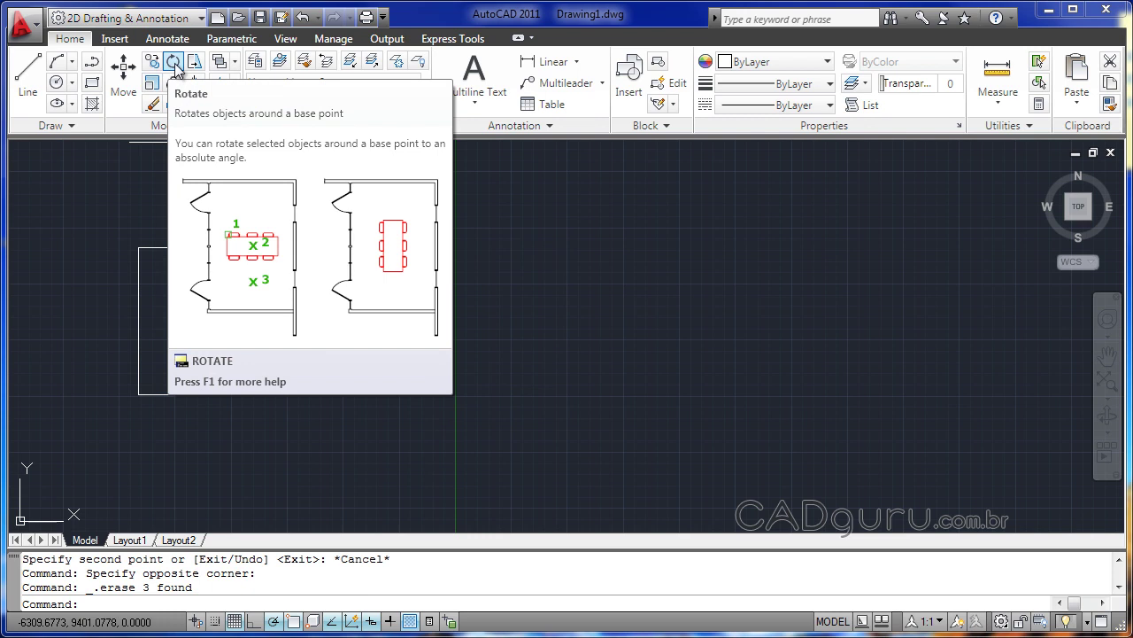
Rotate the upright rectangle by 45 degrees around its lower-left corner
click(175, 64)
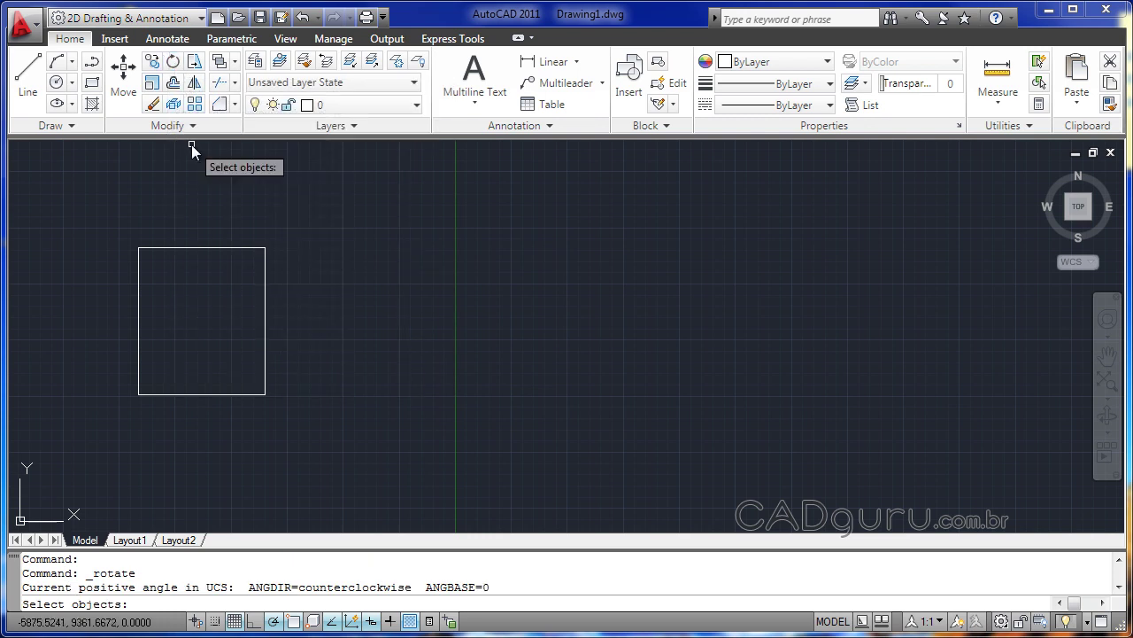
click(187, 248)
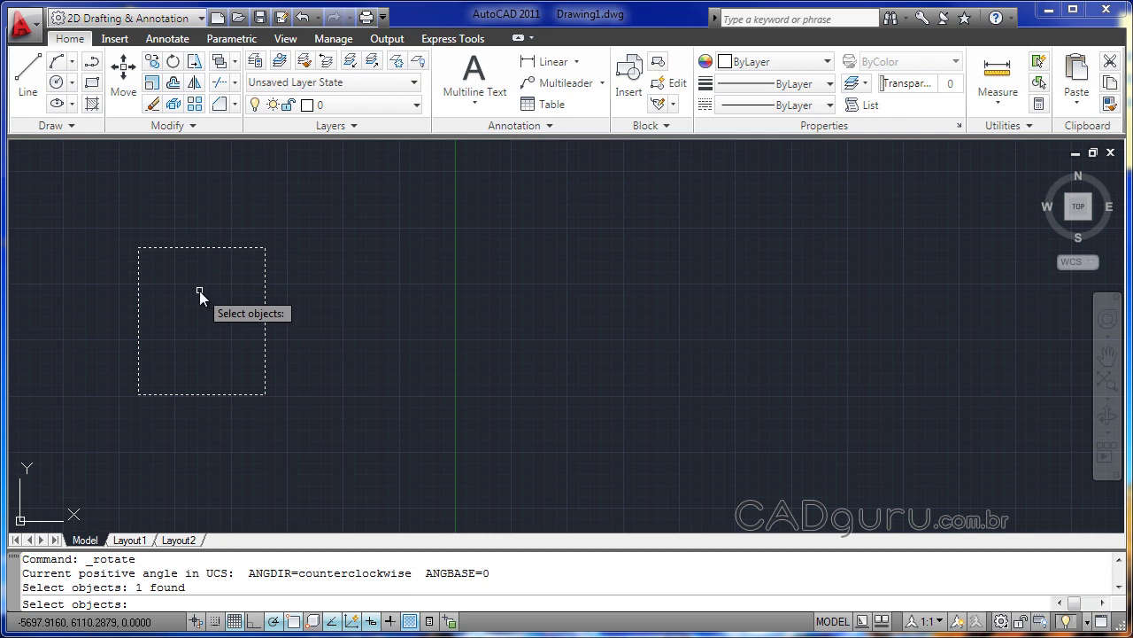
key(Return)
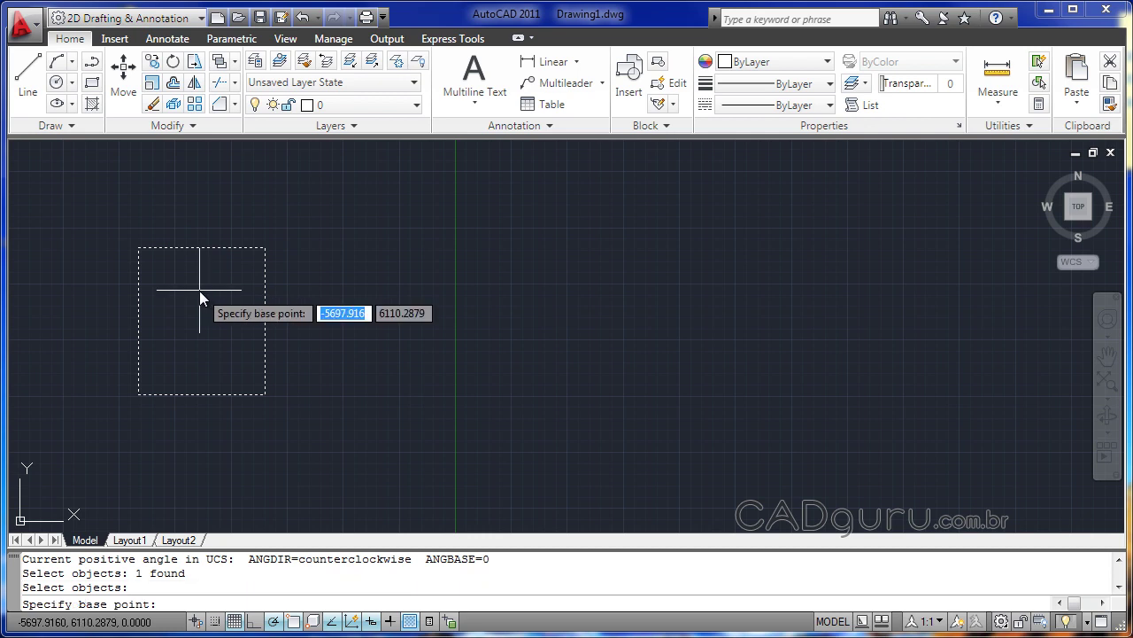
click(139, 398)
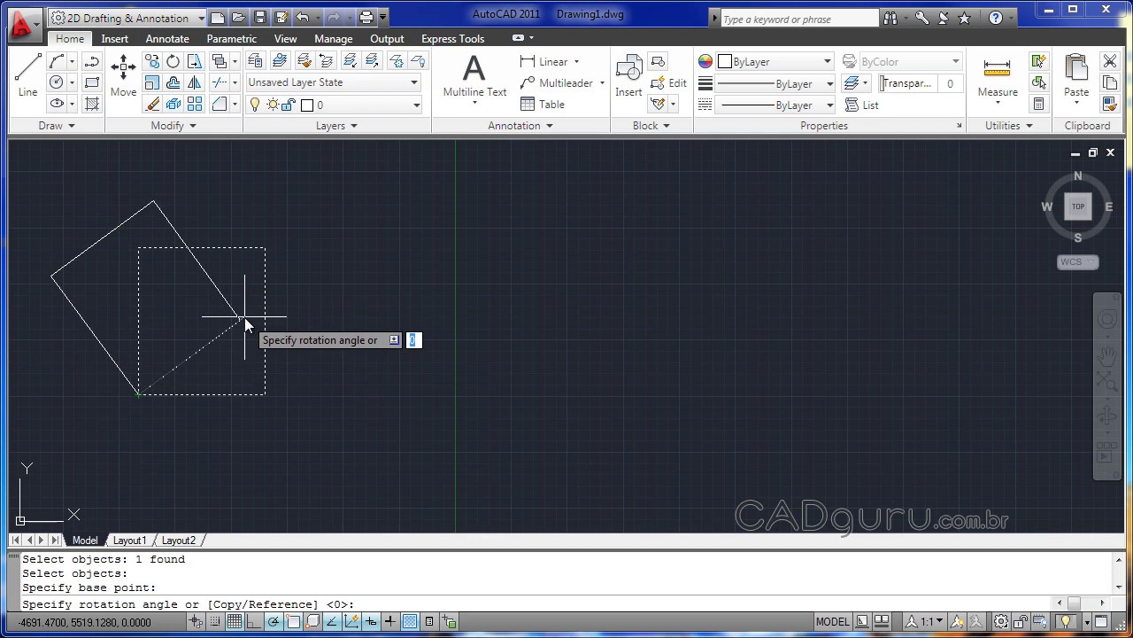
text(45)
key(Return)
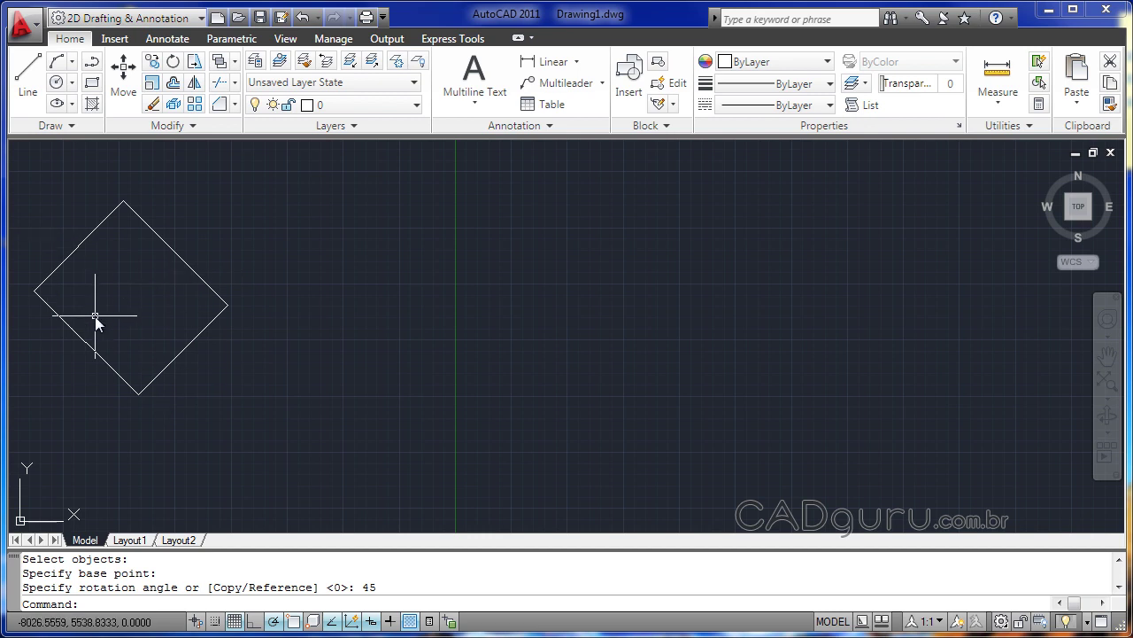
Rotate the tilted rectangle by -45 degrees around its lowest corner with the Copy option, keeping the original
middle_drag(95, 316, 127, 319)
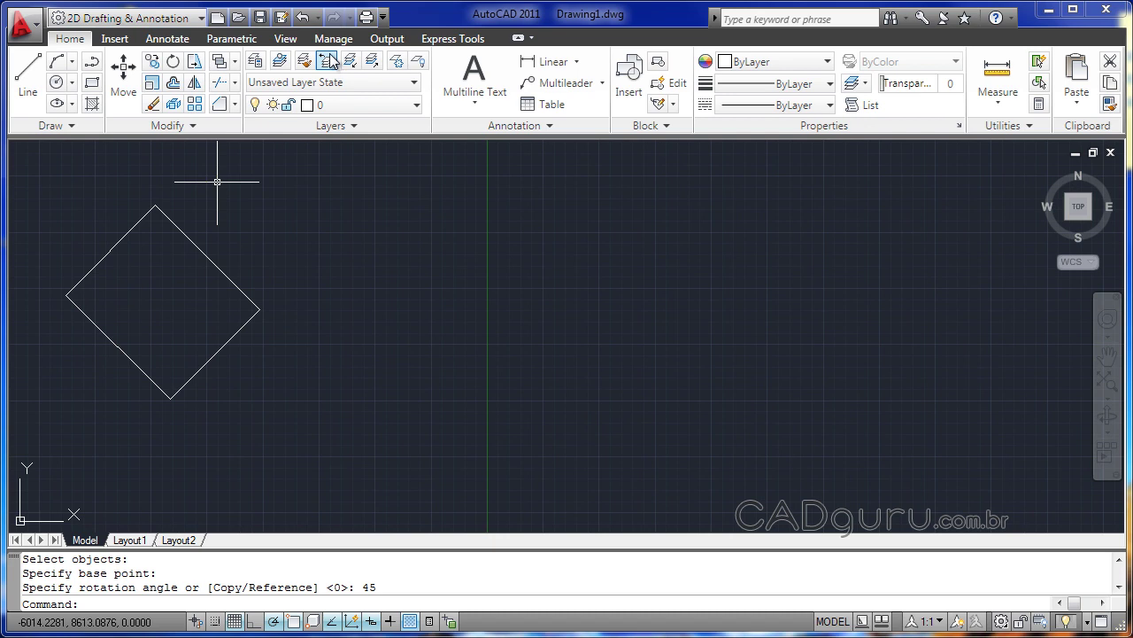
click(168, 65)
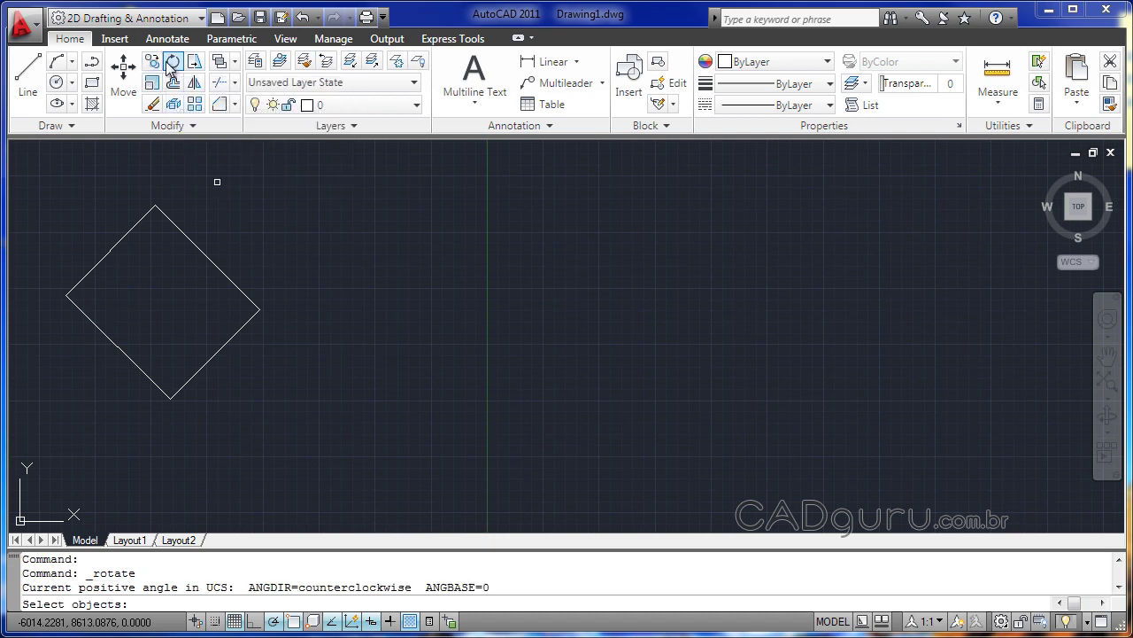
click(196, 245)
key(Return)
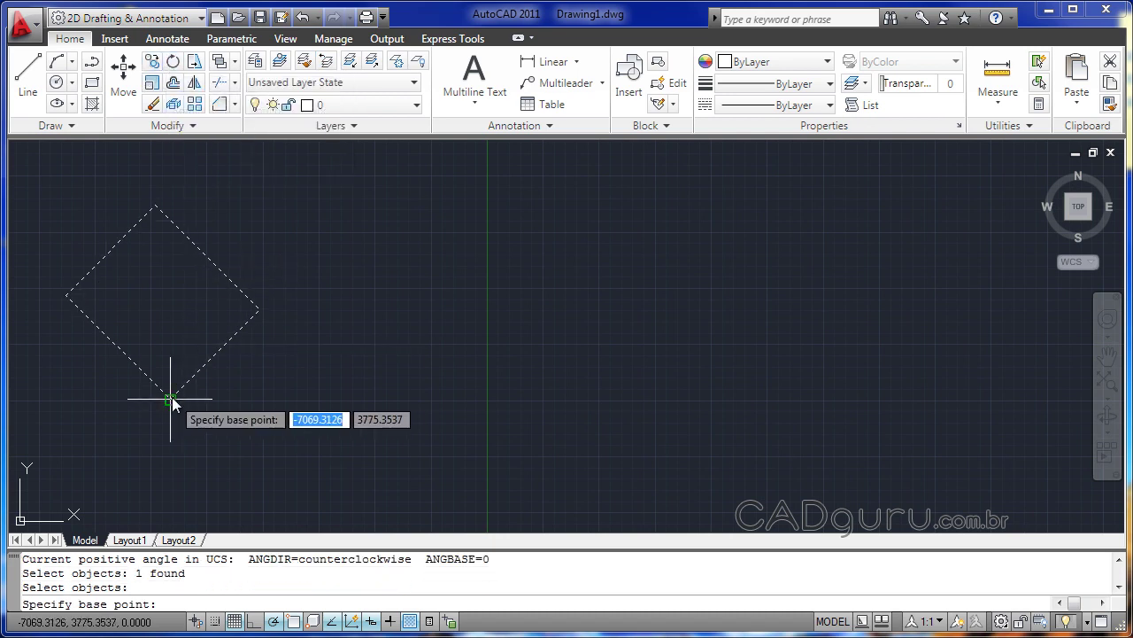
click(172, 401)
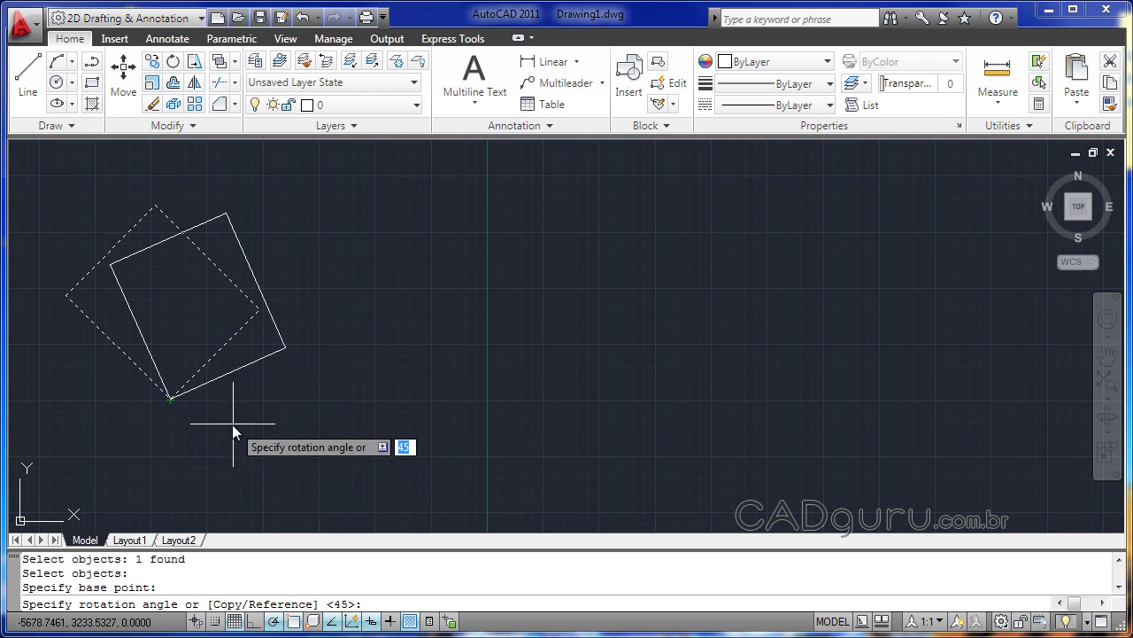
text(c)
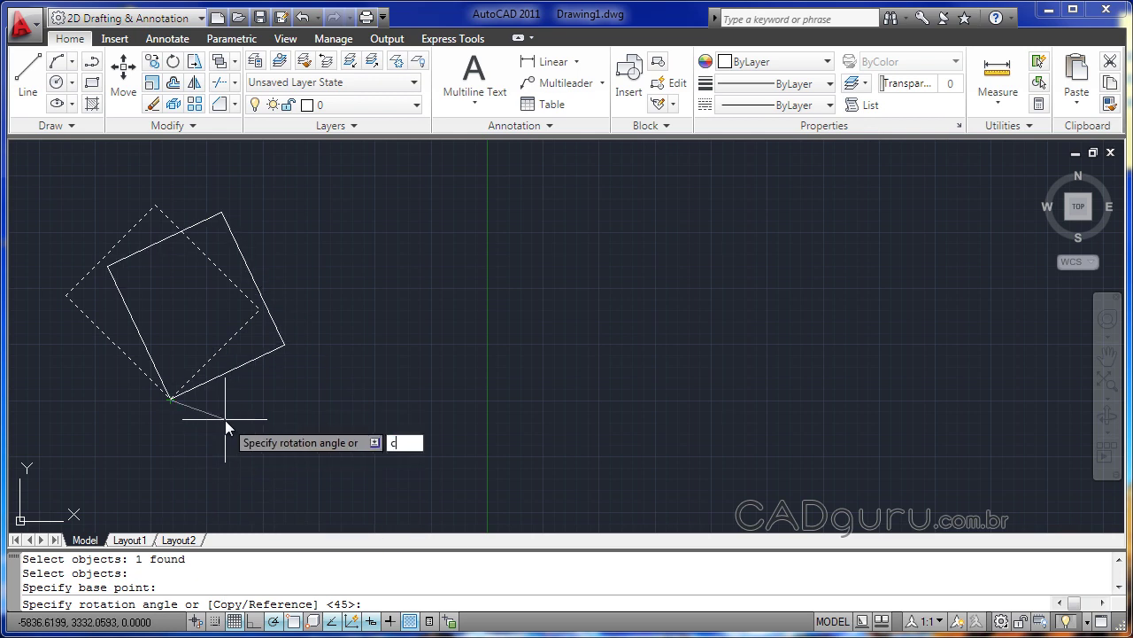
key(Return)
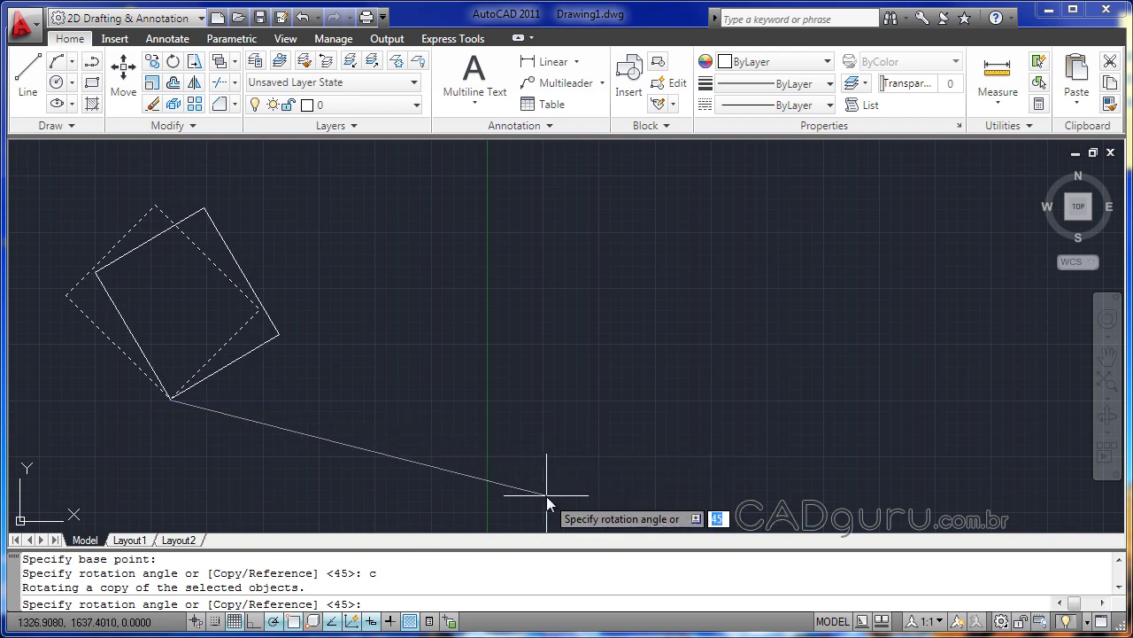
text(-45)
key(Return)
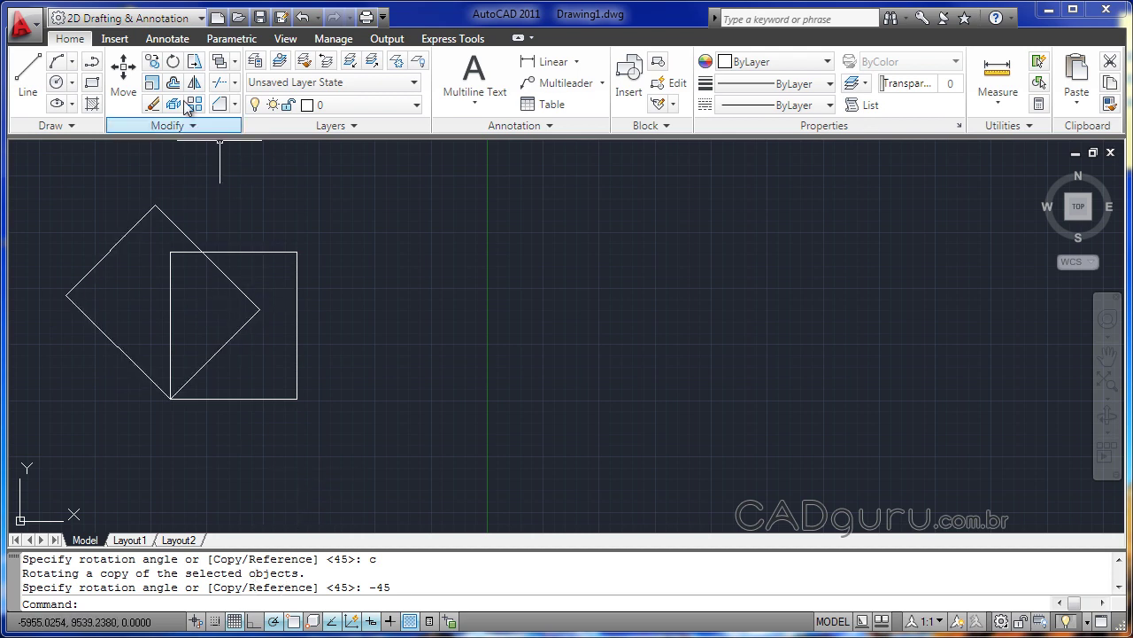
Rotate the tilted rectangle about the shared corner with the Reference option, from its crossing with the upright rectangle's top edge to that rectangle's upper-left corner
click(172, 64)
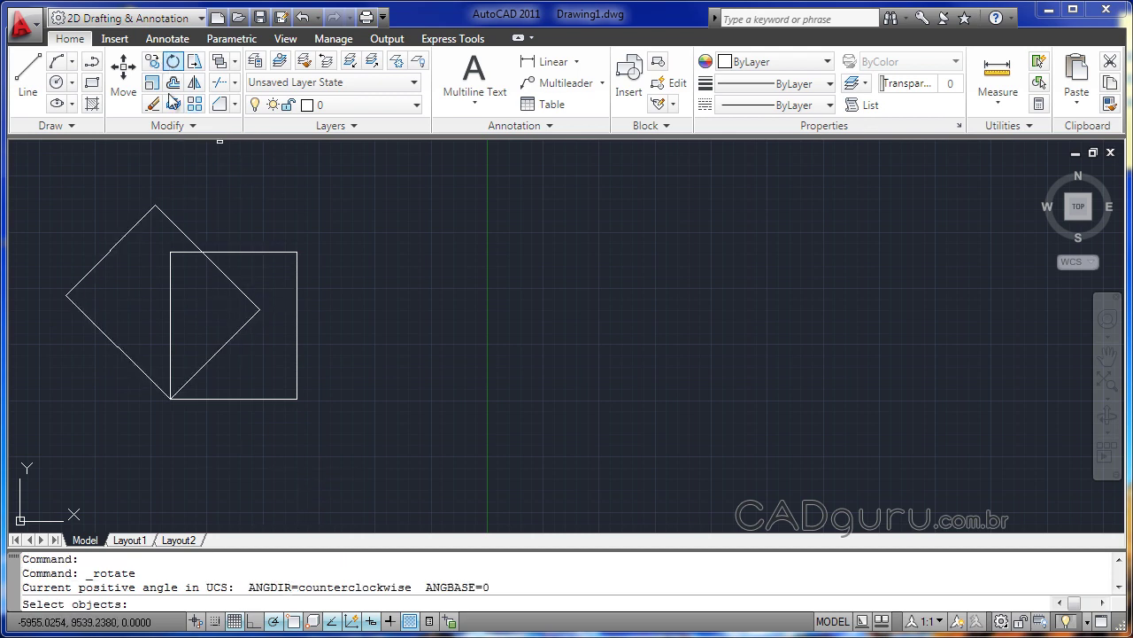
click(168, 218)
key(Return)
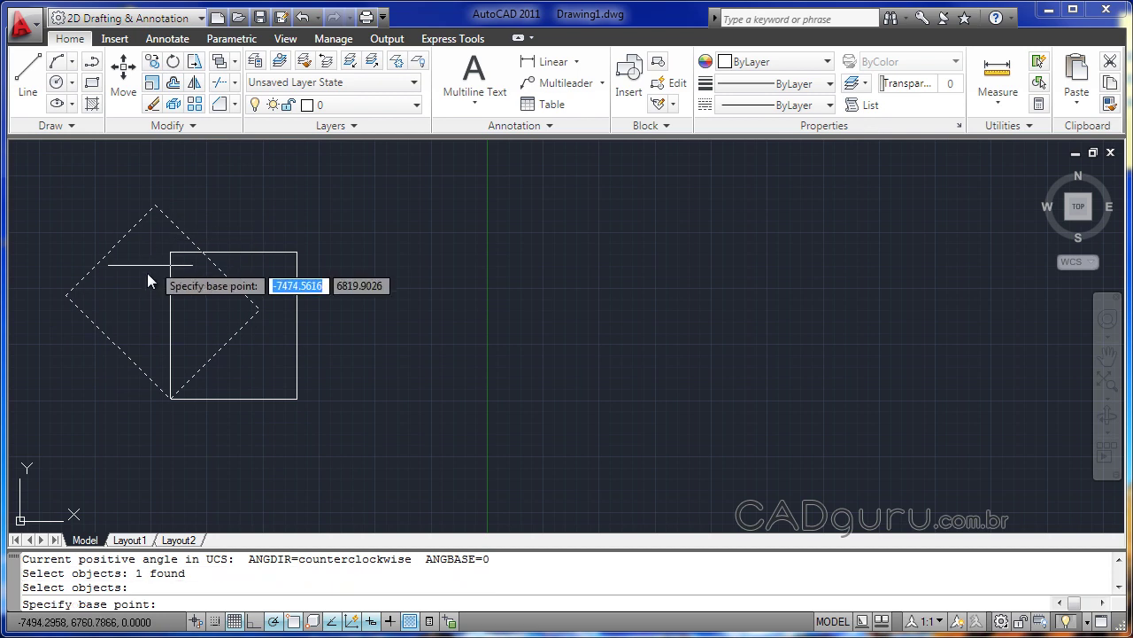
click(166, 398)
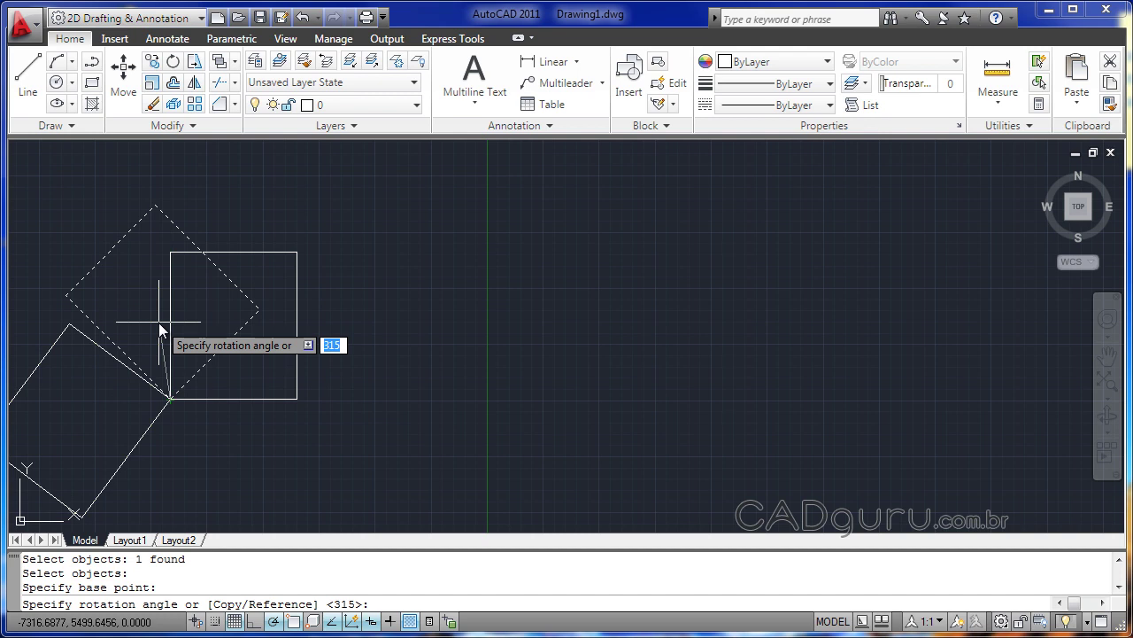
text(r)
key(Return)
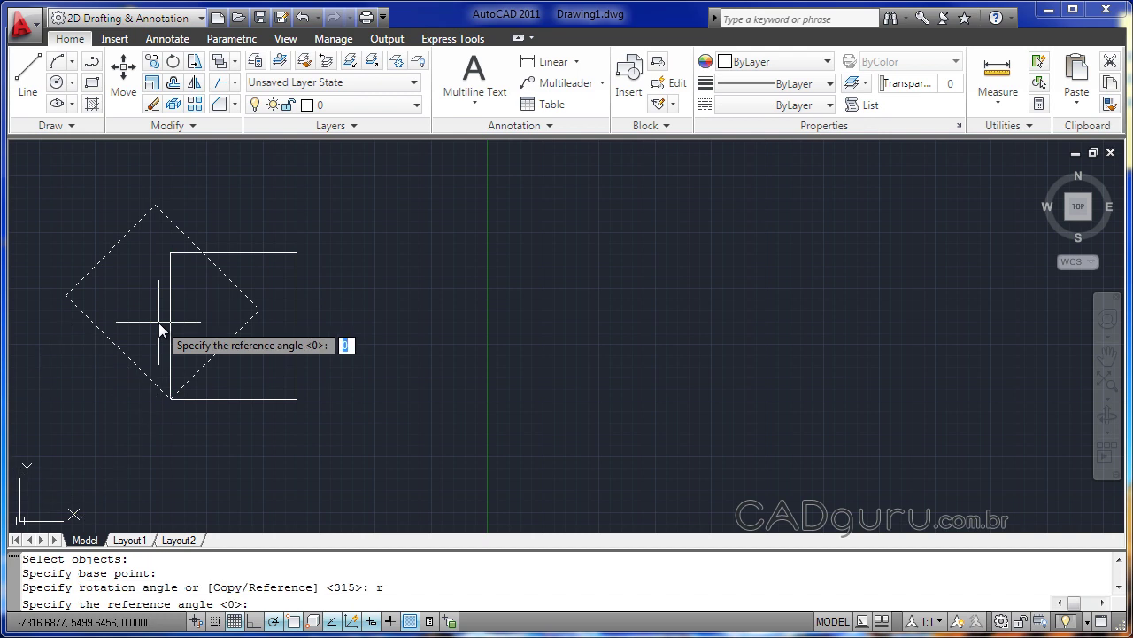
click(170, 397)
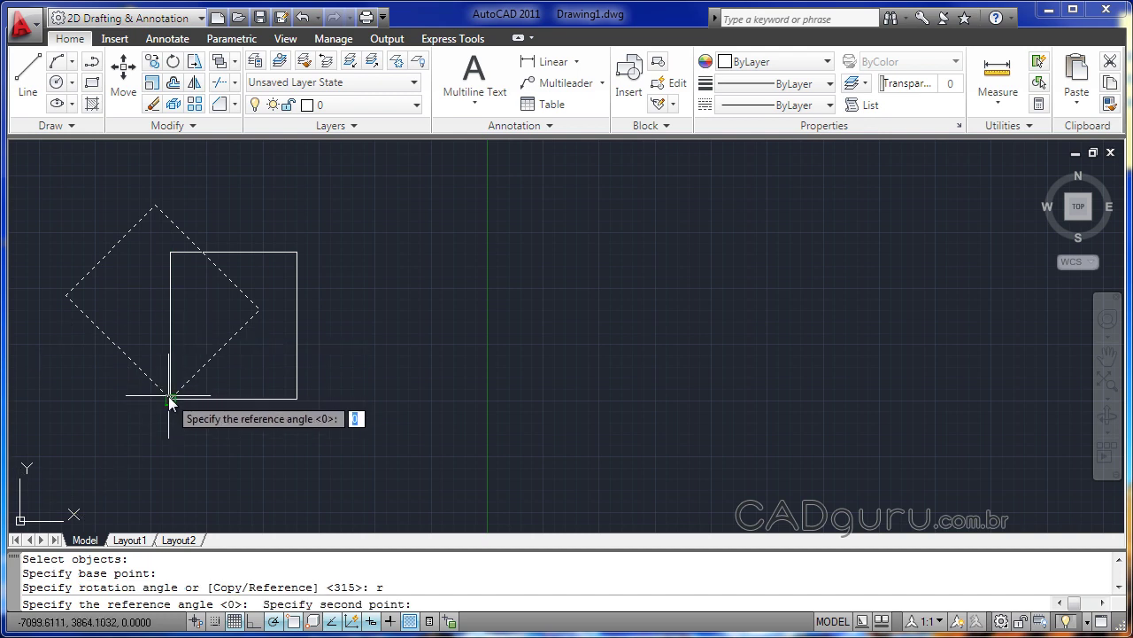
click(200, 253)
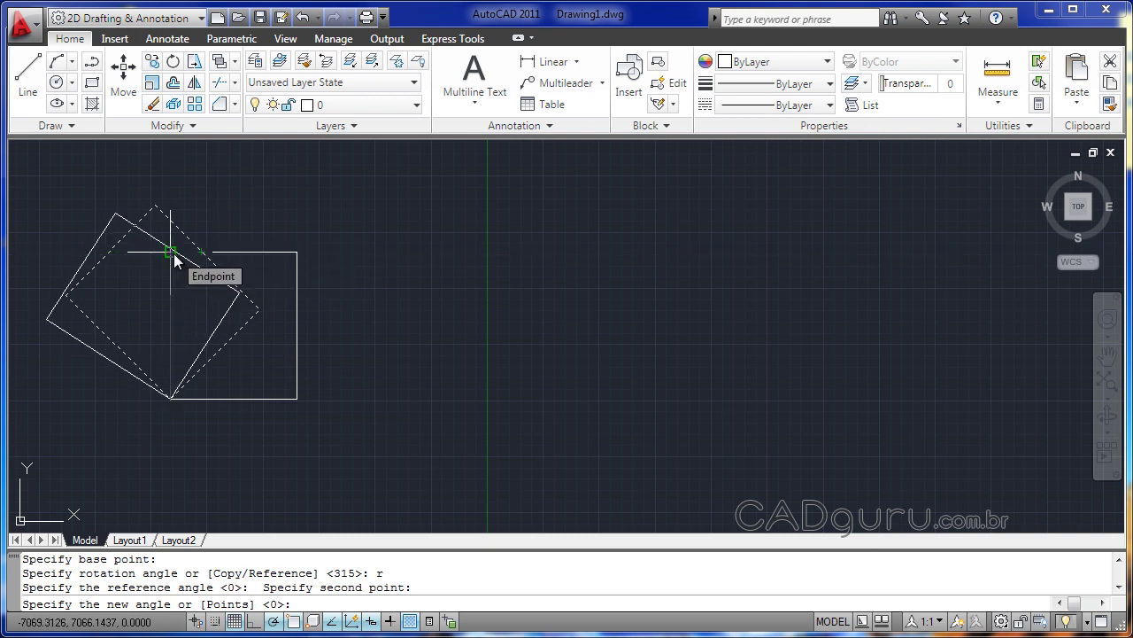
click(171, 254)
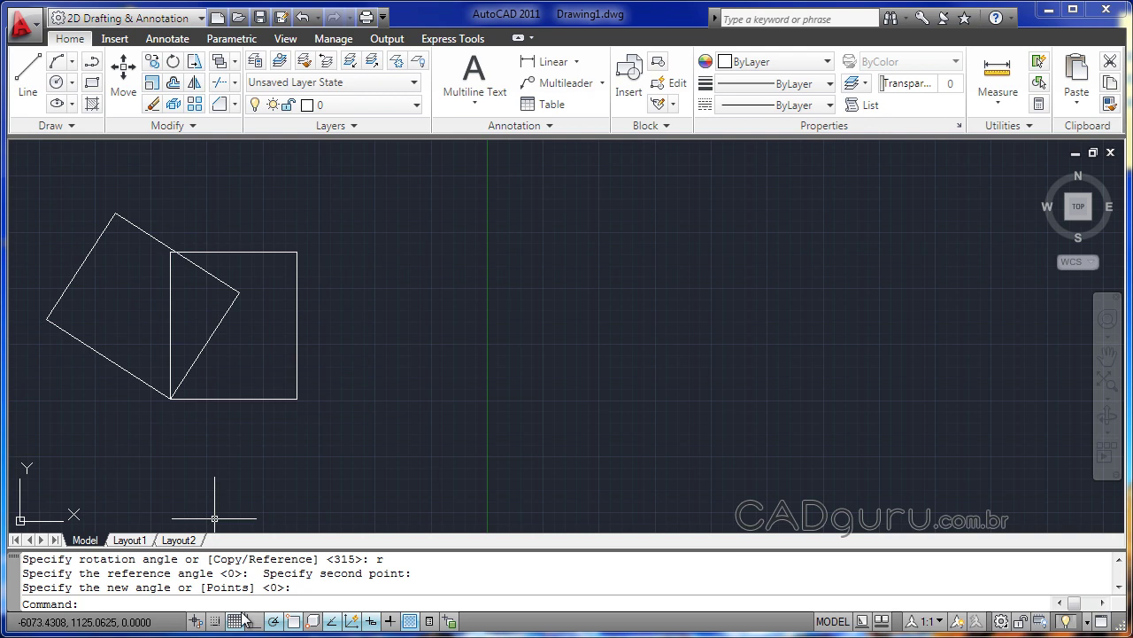